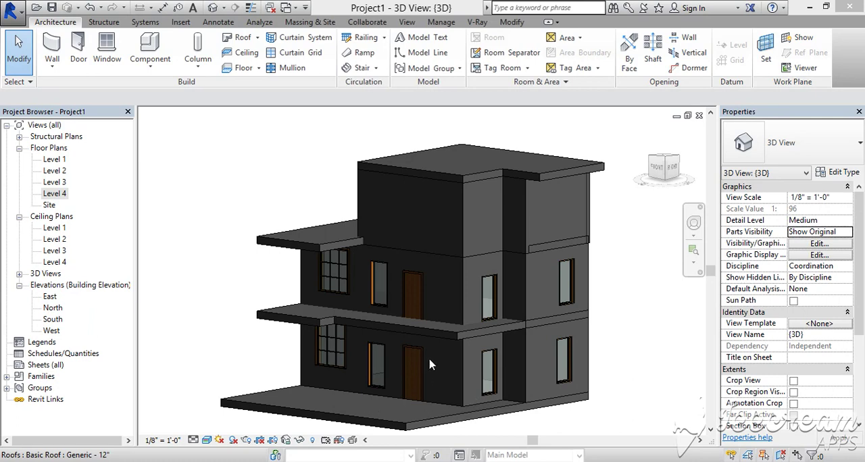
Step: Open the Work Plane Set dialog and dismiss it without changes
{"action": "left_click", "coordinate": [765, 51]}
{"action": "key", "text": "Escape"}
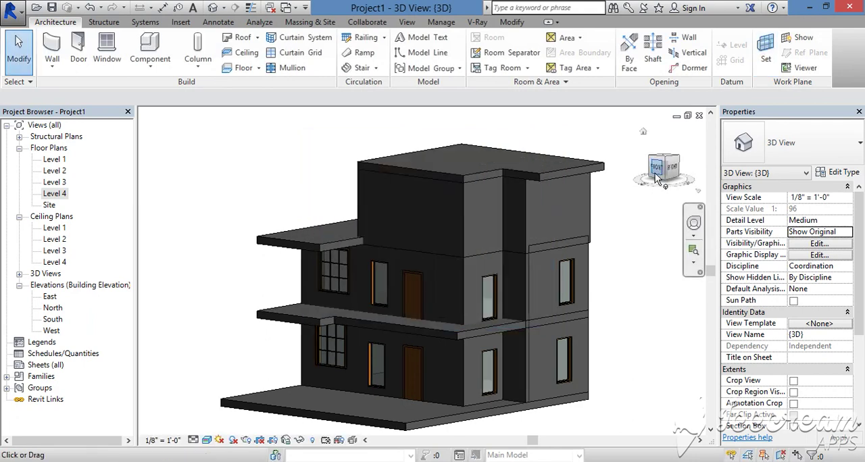
Step: Face the front facade and start an in-place Casework model named Casework 1
{"action": "left_click", "coordinate": [656, 168]}
{"action": "scroll", "coordinate": [434, 290], "scroll_direction": "up", "scroll_amount": 2}
{"action": "scroll", "coordinate": [429, 257], "scroll_direction": "up", "scroll_amount": 2}
{"action": "middle_click_drag", "start_coordinate": [425, 245], "coordinate": [418, 383]}
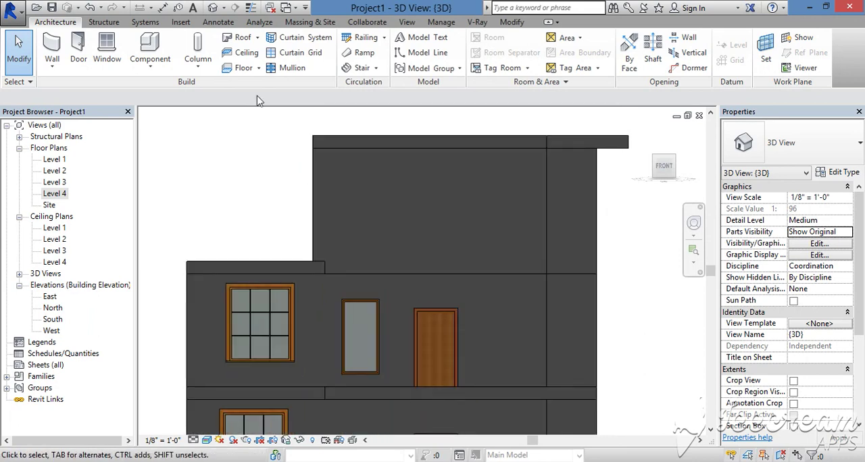
{"action": "left_click", "coordinate": [150, 62]}
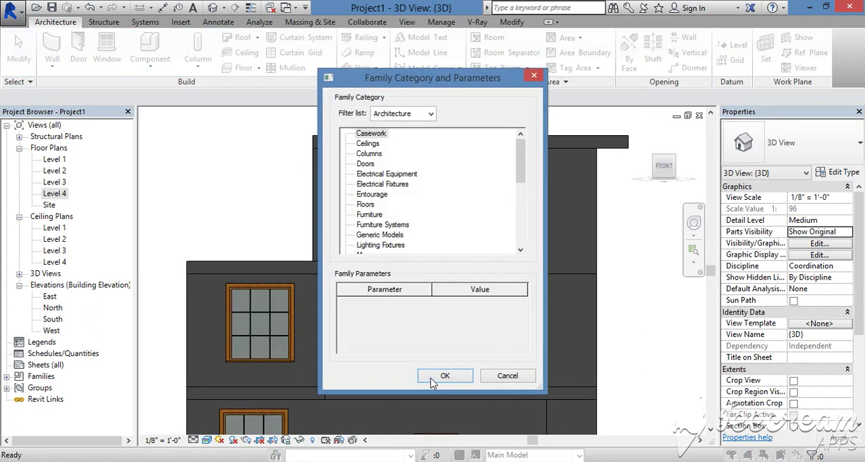
{"action": "left_click", "coordinate": [445, 322]}
{"action": "left_click", "coordinate": [446, 261]}
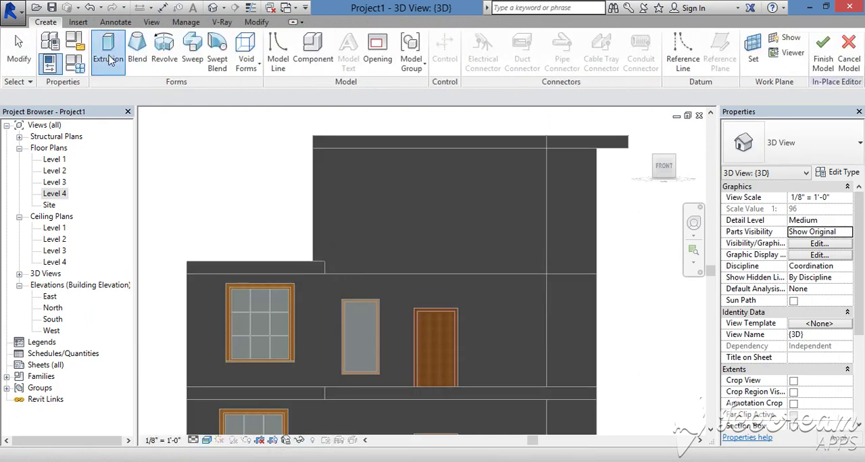
Step: Sketch the L-shaped extrusion outline: an upper-storey left-corner post with a leftward top arm
{"action": "left_click", "coordinate": [108, 59]}
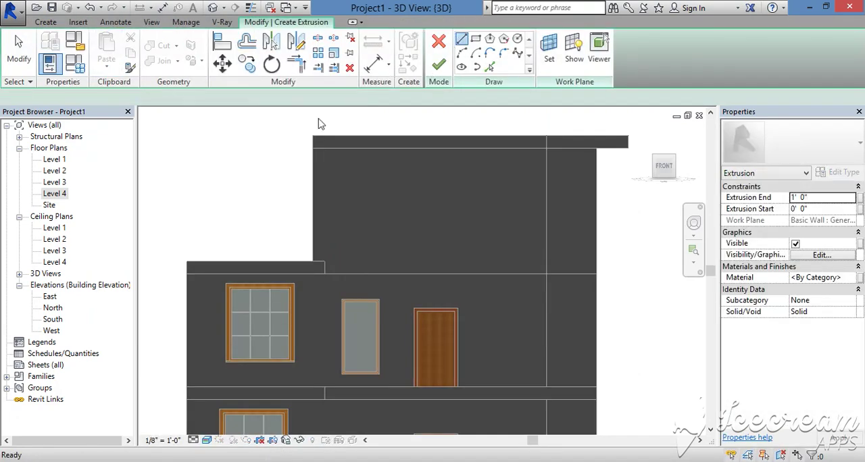
{"action": "left_click", "coordinate": [312, 135]}
{"action": "left_click", "coordinate": [268, 135]}
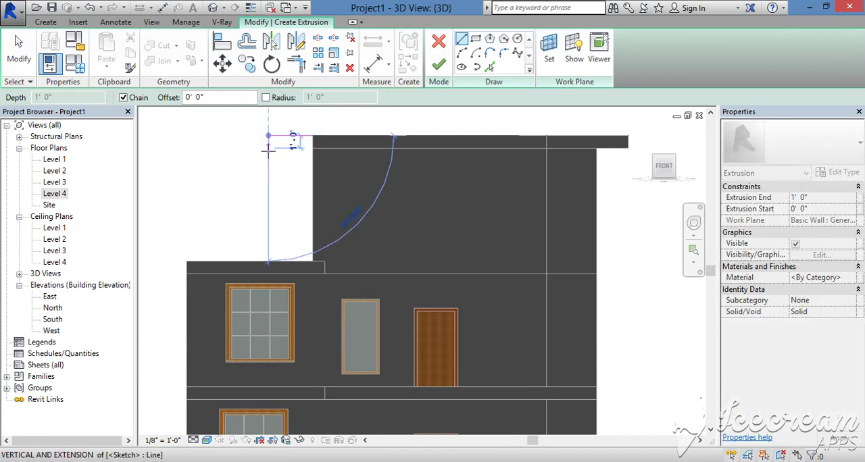
{"action": "left_click", "coordinate": [268, 147]}
{"action": "left_click", "coordinate": [312, 147]}
{"action": "left_click", "coordinate": [315, 262]}
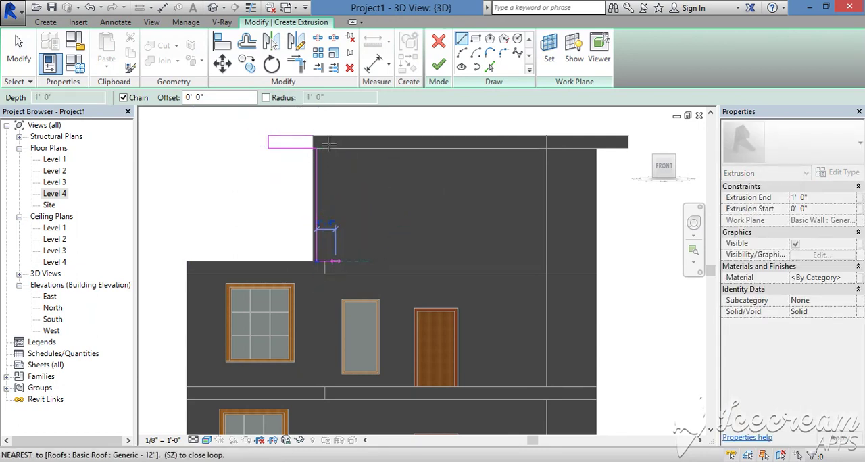
{"action": "left_click", "coordinate": [335, 262]}
{"action": "left_click", "coordinate": [336, 135]}
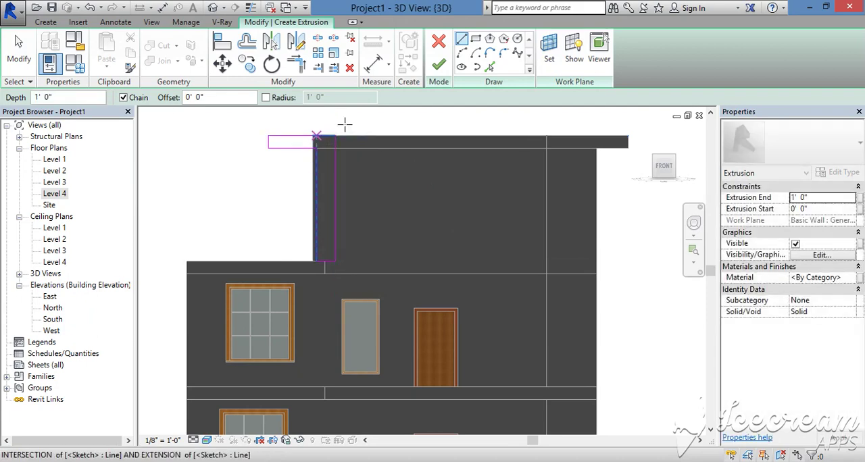
Step: Create the extrusion, adjust its depth, and finish the in-place model
{"action": "left_click", "coordinate": [439, 64]}
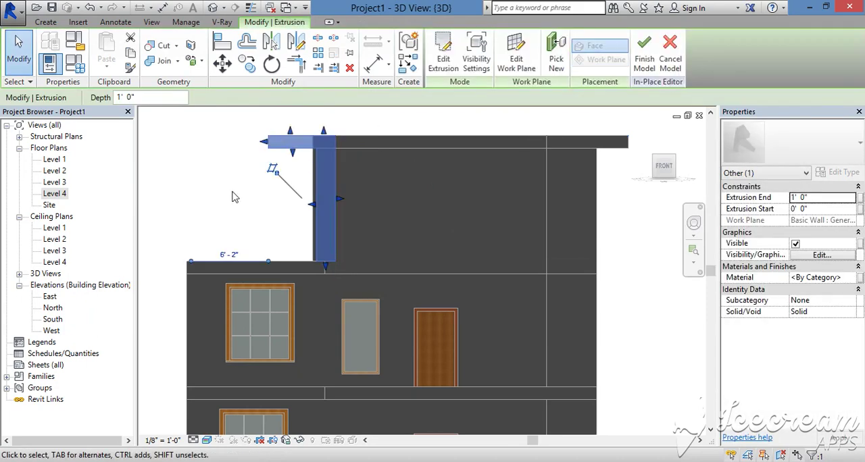
{"action": "mouse_move", "coordinate": [234, 193]}
{"action": "middle_mouse_down", "text": "shift"}
{"action": "mouse_move", "coordinate": [290, 211]}
{"action": "mouse_move", "coordinate": [247, 207]}
{"action": "middle_mouse_up", "text": "shift"}
{"action": "left_click", "coordinate": [312, 195]}
{"action": "left_click_drag", "start_coordinate": [312, 194], "coordinate": [284, 197]}
{"action": "left_click", "coordinate": [281, 204]}
{"action": "mouse_move", "coordinate": [280, 207]}
{"action": "middle_mouse_down", "text": "shift"}
{"action": "mouse_move", "coordinate": [310, 210]}
{"action": "mouse_move", "coordinate": [378, 184]}
{"action": "middle_mouse_up", "text": "shift"}
{"action": "left_click", "coordinate": [437, 61]}
Step: Return to the fitted front view and start another in-place Casework model
{"action": "left_click", "coordinate": [663, 168]}
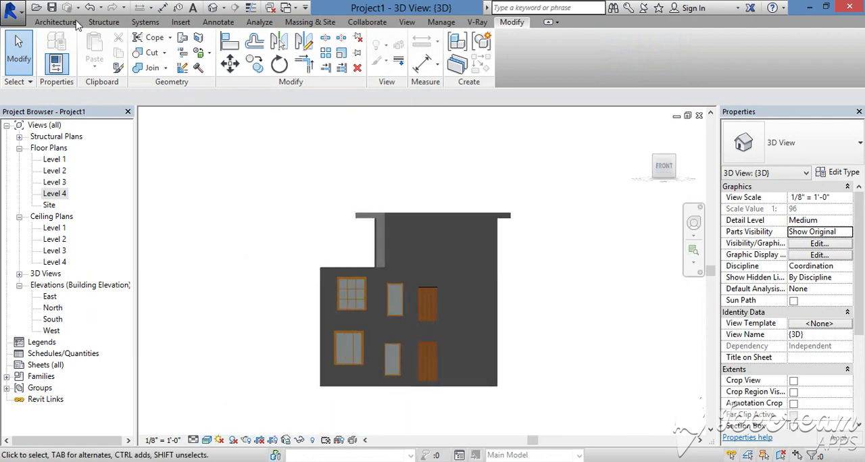
{"action": "left_click", "coordinate": [60, 22]}
{"action": "left_click", "coordinate": [150, 64]}
{"action": "left_click", "coordinate": [167, 119]}
{"action": "left_click", "coordinate": [437, 365]}
{"action": "left_click", "coordinate": [428, 256]}
Step: Sketch the inverted-U extrusion outline around the upper-storey wall below the roof
{"action": "left_click", "coordinate": [109, 54]}
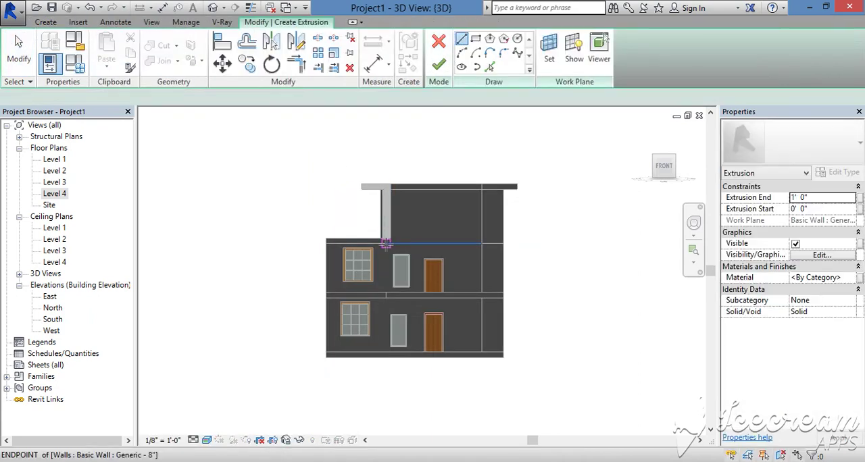
{"action": "left_click", "coordinate": [390, 237]}
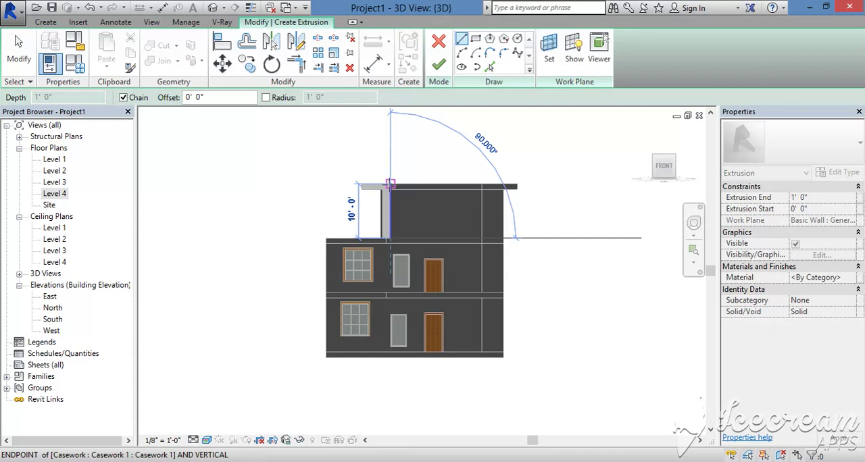
{"action": "left_click", "coordinate": [446, 184]}
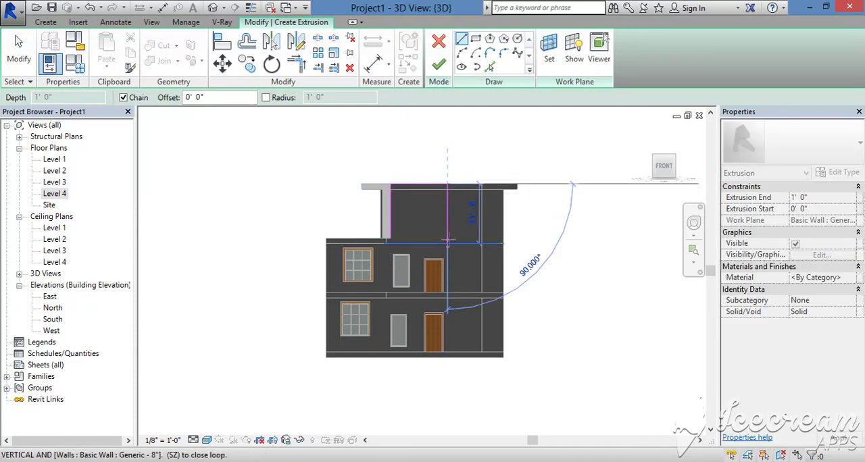
{"action": "left_click", "coordinate": [446, 237]}
{"action": "scroll", "coordinate": [444, 179], "scroll_direction": "up", "scroll_amount": 3}
{"action": "left_click", "coordinate": [444, 179]}
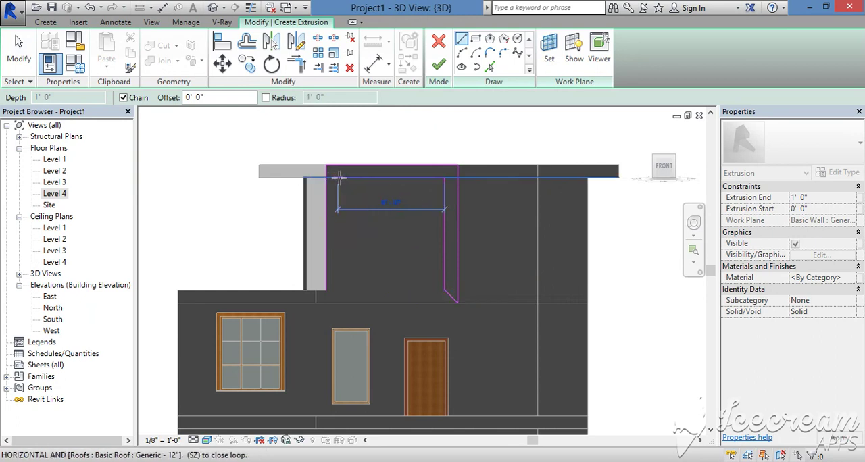
{"action": "left_click", "coordinate": [344, 250]}
{"action": "left_click", "coordinate": [338, 290]}
{"action": "left_click", "coordinate": [326, 290]}
{"action": "scroll", "coordinate": [446, 304], "scroll_direction": "up", "scroll_amount": 3}
{"action": "scroll", "coordinate": [471, 298], "scroll_direction": "up", "scroll_amount": 1}
Step: Delete the stray diagonal line, add the inner bottom edge, and trim lines to a corner
{"action": "key", "text": "Escape"}
{"action": "key", "text": "Escape"}
{"action": "left_click", "coordinate": [475, 296]}
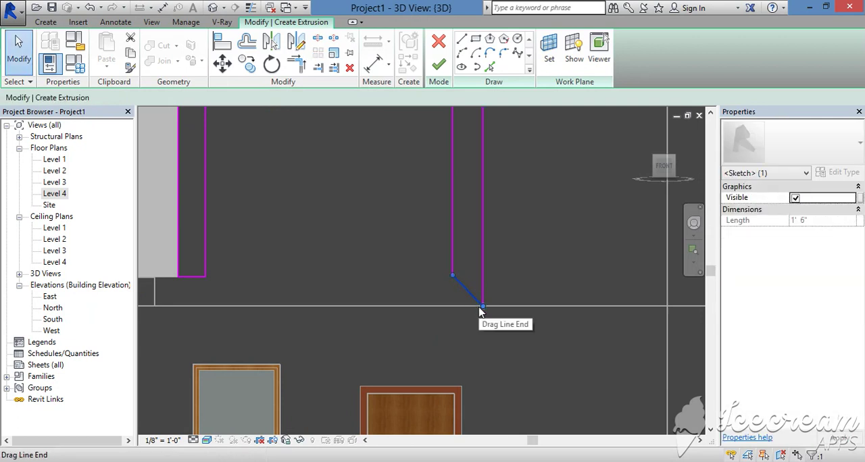
{"action": "key", "text": "Delete"}
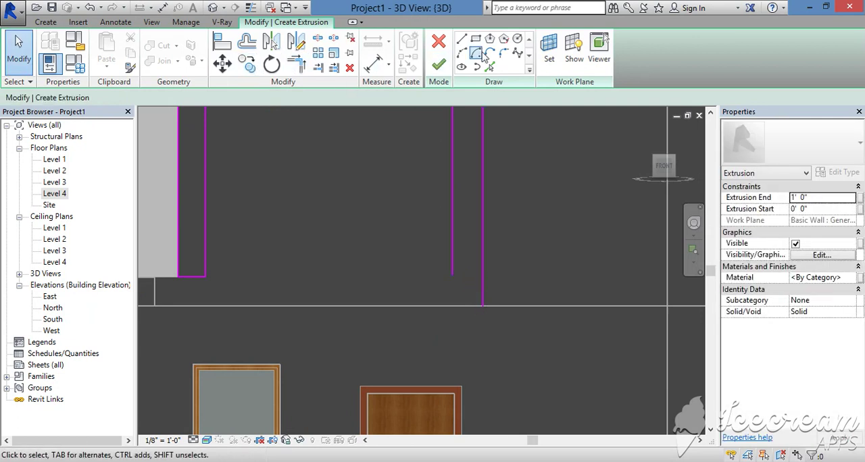
{"action": "left_click", "coordinate": [461, 39]}
{"action": "left_click", "coordinate": [452, 275]}
{"action": "left_click", "coordinate": [483, 276]}
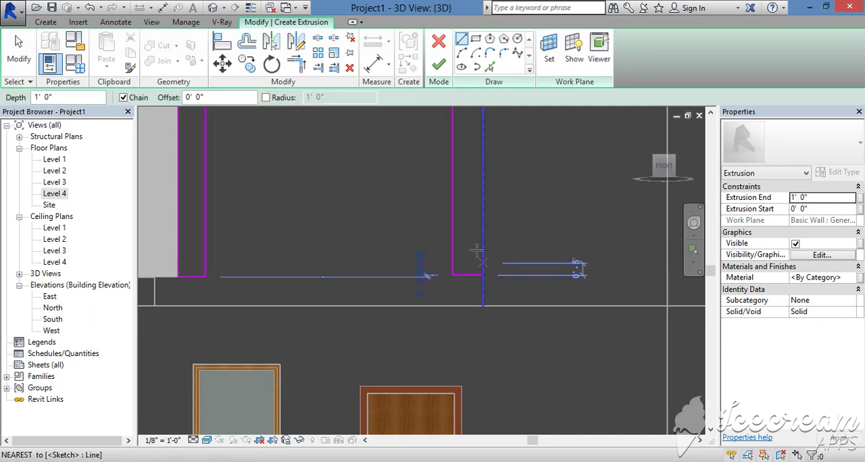
{"action": "left_click", "coordinate": [298, 66]}
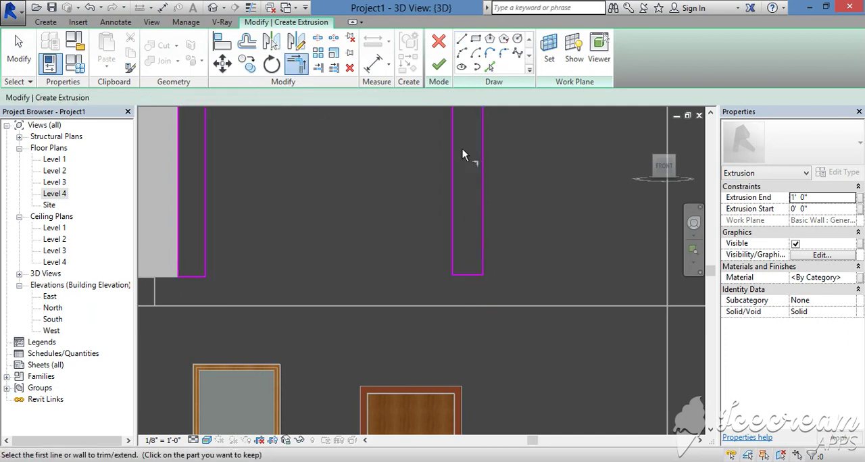
Step: Create the U-shaped frame extrusion and finish the in-place model
{"action": "left_click", "coordinate": [437, 65]}
{"action": "mouse_move", "coordinate": [446, 193]}
{"action": "middle_mouse_down", "text": "shift"}
{"action": "mouse_move", "coordinate": [380, 276]}
{"action": "mouse_move", "coordinate": [405, 233]}
{"action": "mouse_move", "coordinate": [454, 234]}
{"action": "mouse_move", "coordinate": [396, 270]}
{"action": "middle_mouse_up", "text": "shift"}
{"action": "left_click", "coordinate": [437, 59]}
{"action": "scroll", "coordinate": [454, 234], "scroll_direction": "down", "scroll_amount": 5}
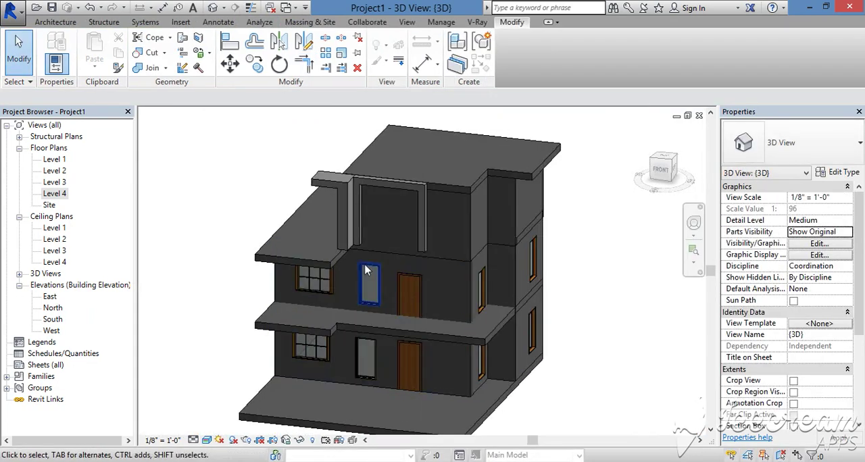
{"action": "left_click", "coordinate": [352, 234]}
{"action": "scroll", "coordinate": [351, 223], "scroll_direction": "up", "scroll_amount": 3}
{"action": "scroll", "coordinate": [349, 212], "scroll_direction": "up", "scroll_amount": 1}
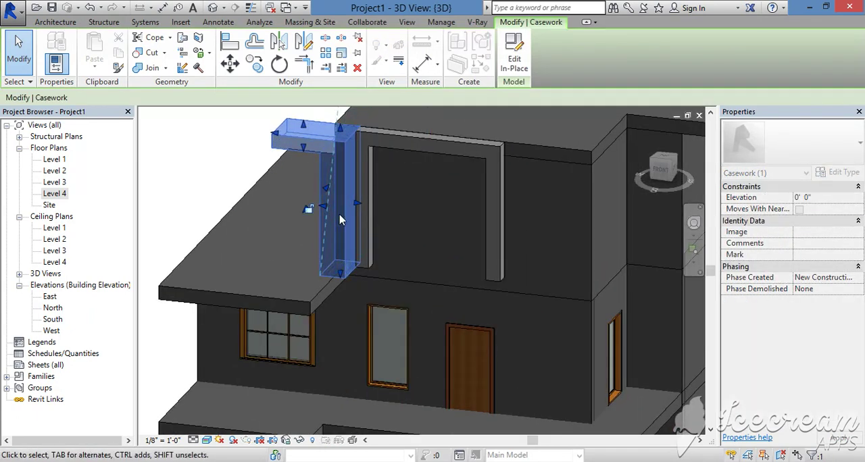
{"action": "key", "text": "Escape"}
{"action": "middle_click_drag", "start_coordinate": [222, 193], "coordinate": [338, 203], "text": "shift"}
{"action": "left_click", "coordinate": [365, 202]}
{"action": "left_click", "coordinate": [666, 169]}
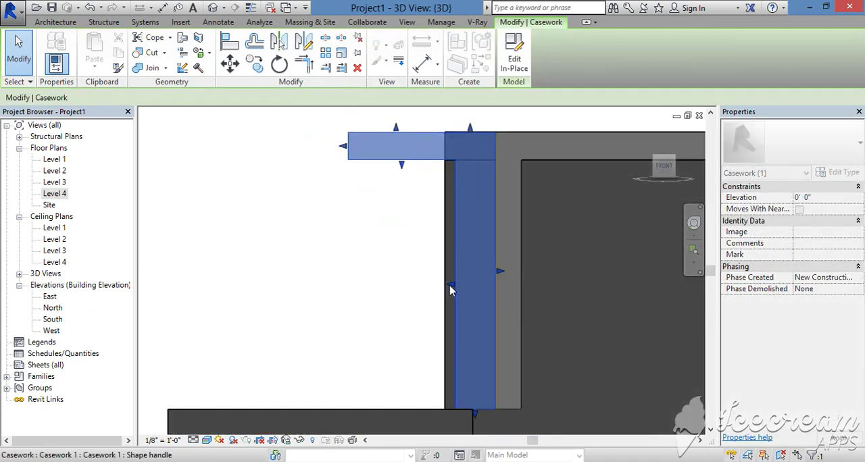
{"action": "left_click", "coordinate": [356, 306]}
{"action": "scroll", "coordinate": [389, 311], "scroll_direction": "down", "scroll_amount": 3}
{"action": "middle_click_drag", "start_coordinate": [389, 310], "coordinate": [408, 365], "text": "shift"}
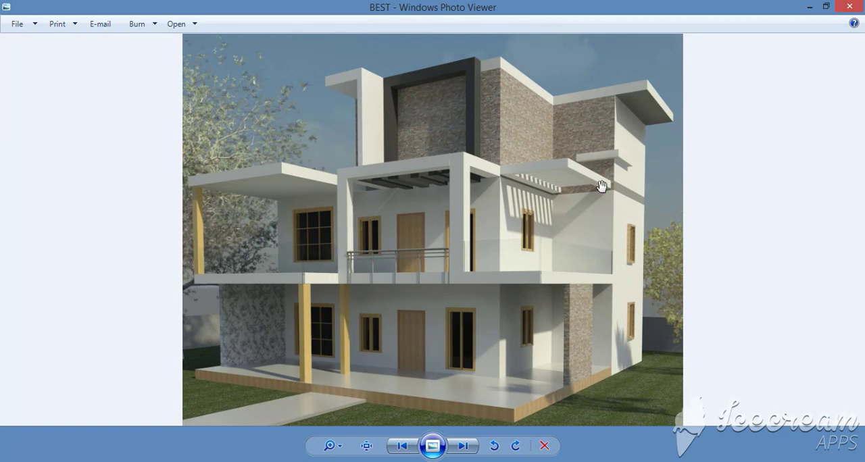
{"action": "scroll", "coordinate": [601, 186], "scroll_direction": "up", "scroll_amount": 2}
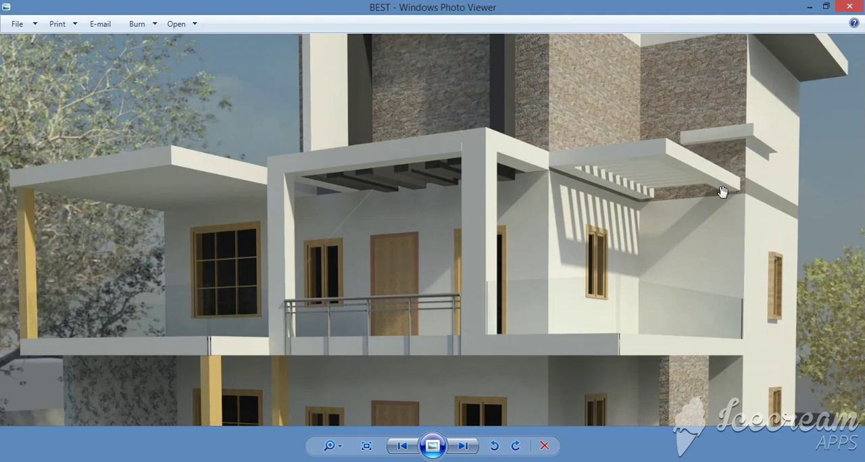
{"action": "scroll", "coordinate": [654, 155], "scroll_direction": "up", "scroll_amount": 2}
{"action": "scroll", "coordinate": [668, 225], "scroll_direction": "down", "scroll_amount": 2}
{"action": "scroll", "coordinate": [453, 361], "scroll_direction": "down", "scroll_amount": 2}
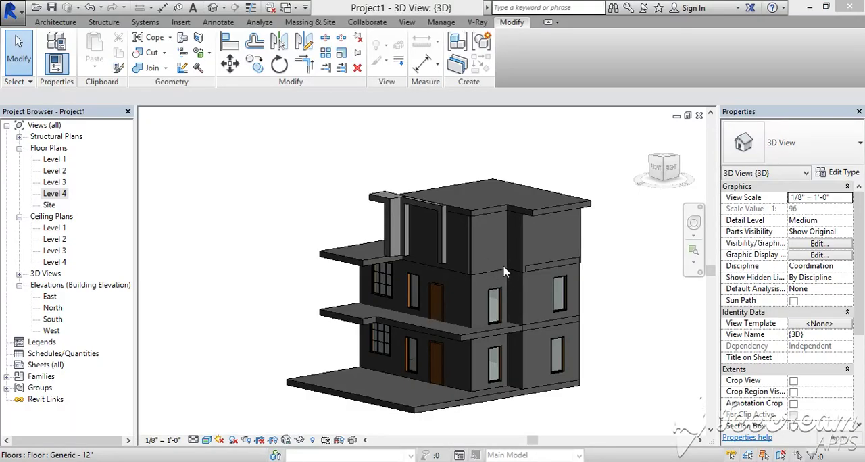
Step: Open the Level 3 floor plan, briefly starting and cancelling a column
{"action": "mouse_move", "coordinate": [503, 272]}
{"action": "middle_mouse_down", "text": "shift"}
{"action": "mouse_move", "coordinate": [550, 300]}
{"action": "mouse_move", "coordinate": [521, 271]}
{"action": "middle_mouse_up", "text": "shift"}
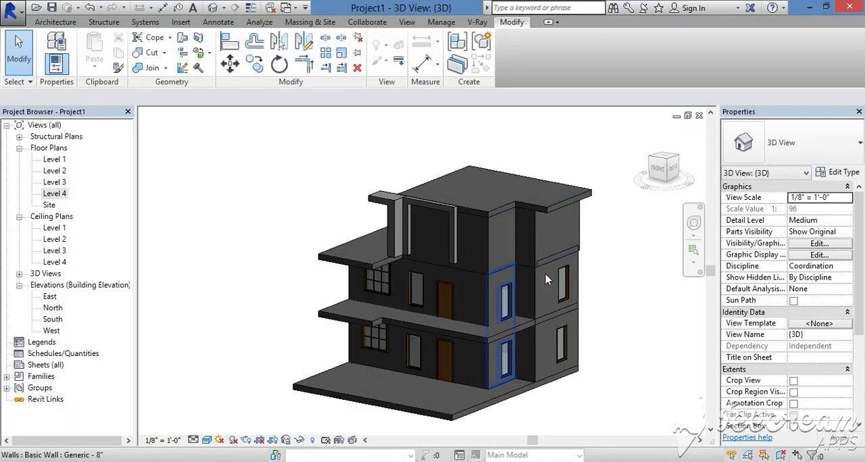
{"action": "double_click", "coordinate": [56, 182]}
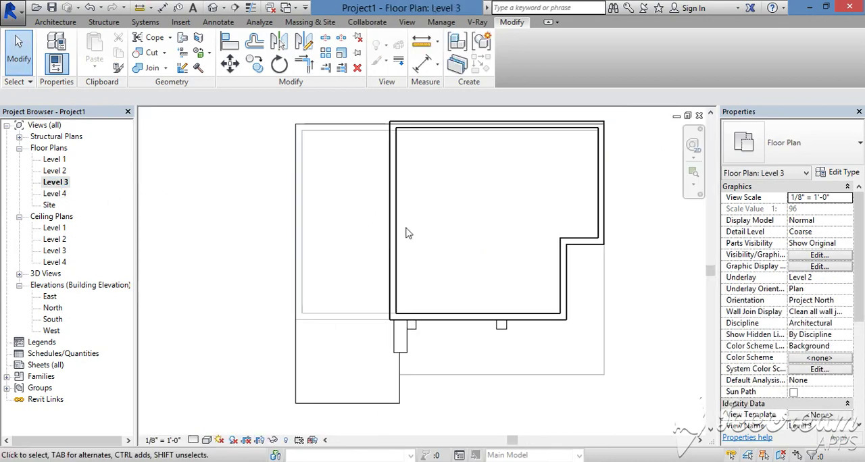
{"action": "left_click", "coordinate": [60, 22]}
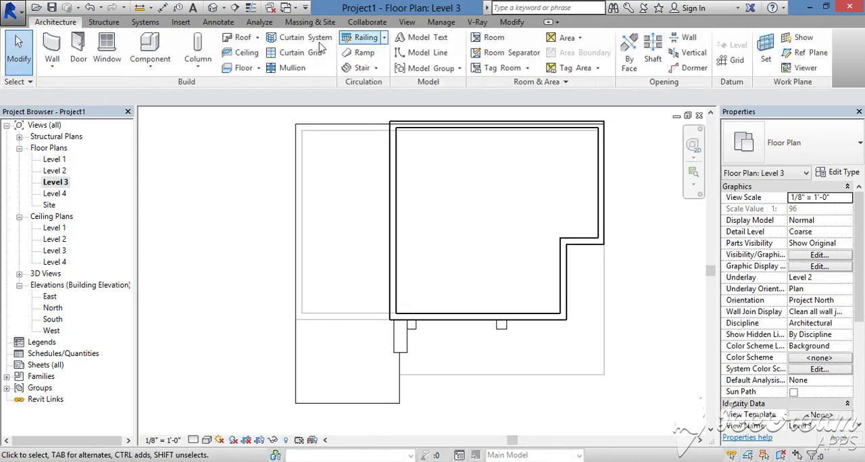
{"action": "left_click", "coordinate": [195, 43]}
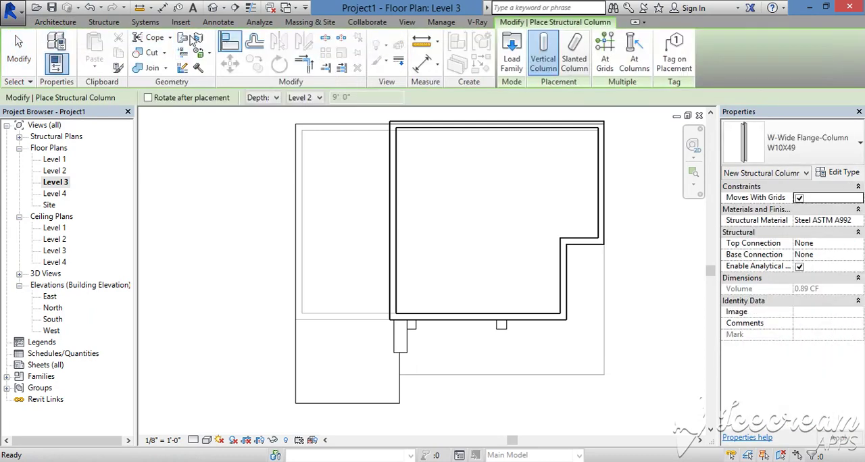
{"action": "left_click", "coordinate": [66, 24]}
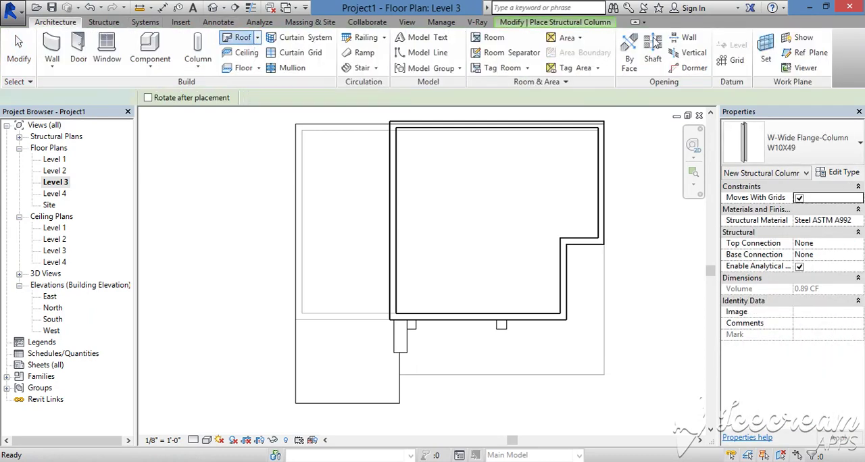
Step: Create a 4'x8' flat roof by footprint at the corner notch and view it in 3D
{"action": "left_click", "coordinate": [615, 38]}
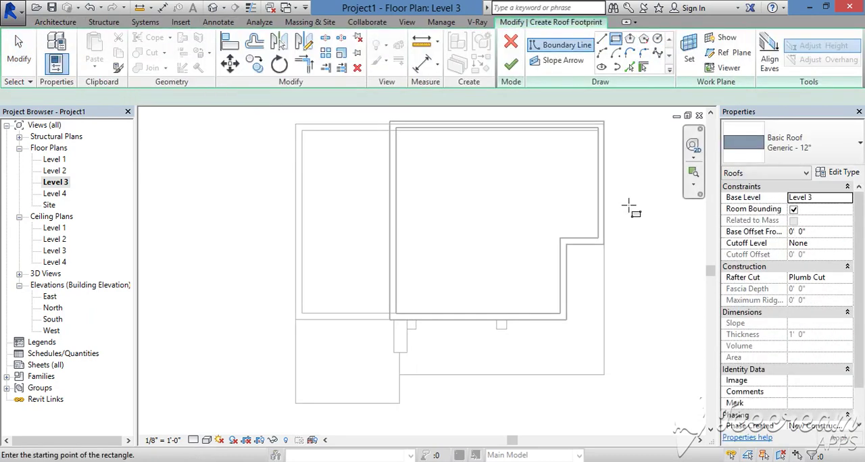
{"action": "left_click", "coordinate": [604, 243]}
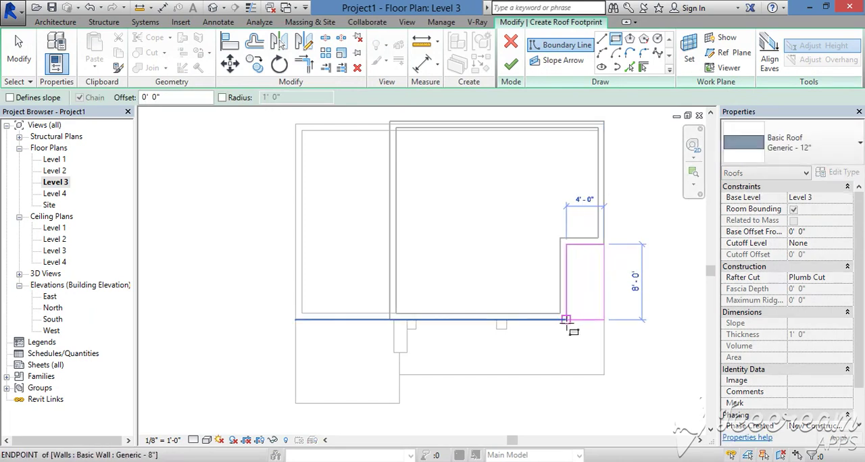
{"action": "left_click", "coordinate": [566, 319]}
{"action": "left_click", "coordinate": [511, 64]}
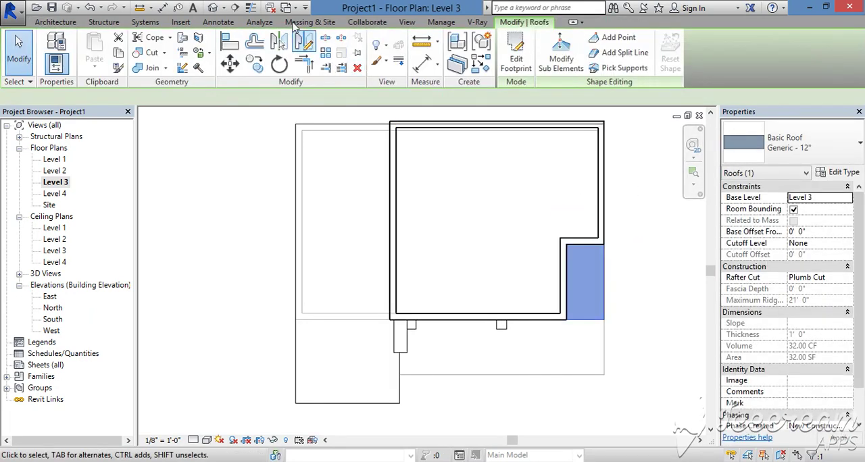
{"action": "left_click", "coordinate": [235, 9]}
{"action": "scroll", "coordinate": [510, 272], "scroll_direction": "up", "scroll_amount": 3}
{"action": "scroll", "coordinate": [549, 268], "scroll_direction": "up", "scroll_amount": 2}
Step: Edit the small roof's footprint from the top and sketch a rectangular opening inside it
{"action": "left_click", "coordinate": [548, 269]}
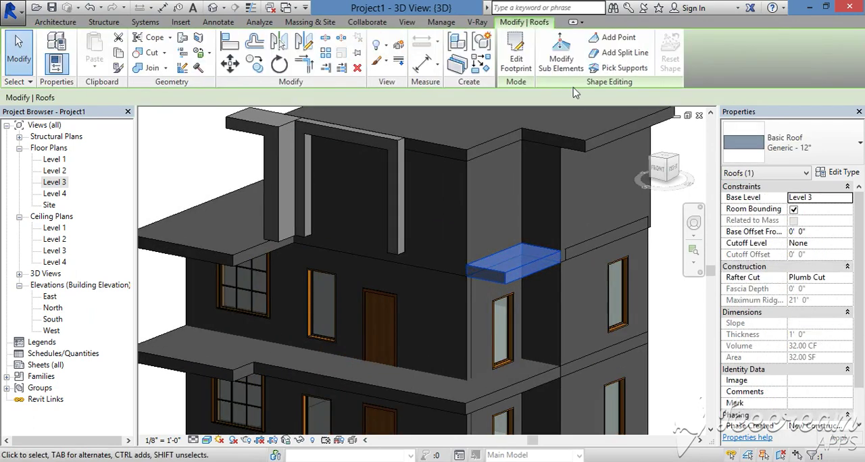
{"action": "left_click", "coordinate": [516, 53]}
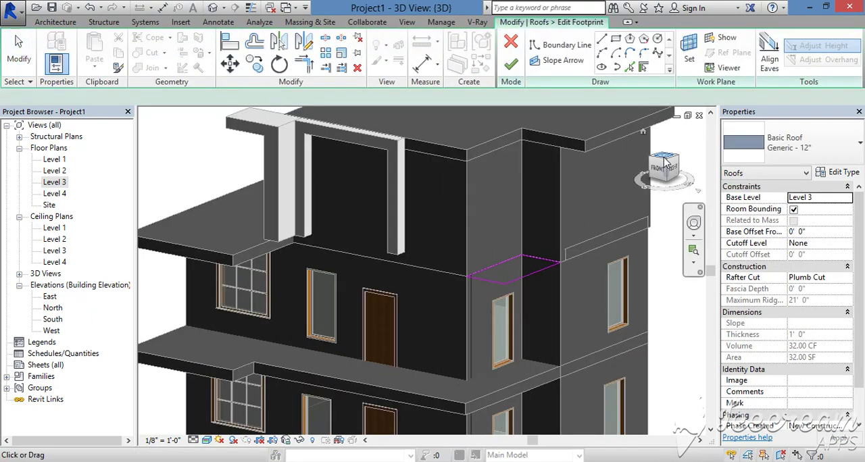
{"action": "left_click", "coordinate": [662, 159]}
{"action": "scroll", "coordinate": [494, 245], "scroll_direction": "up", "scroll_amount": 4}
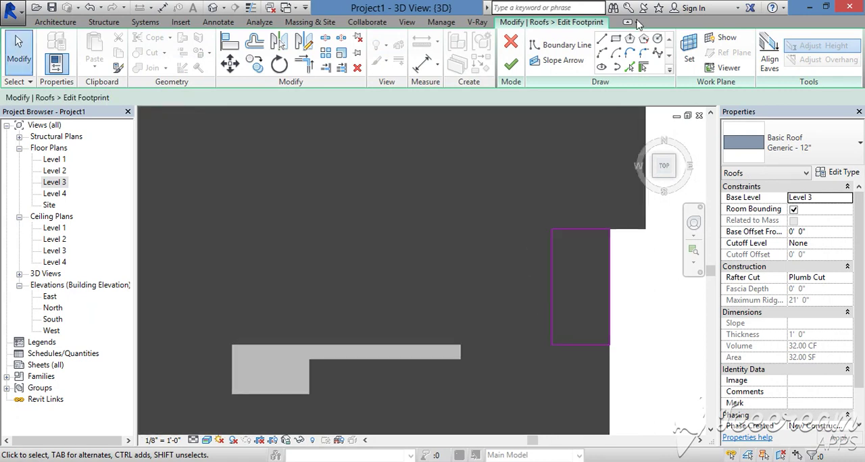
{"action": "left_click", "coordinate": [616, 39]}
{"action": "scroll", "coordinate": [558, 247], "scroll_direction": "up", "scroll_amount": 2}
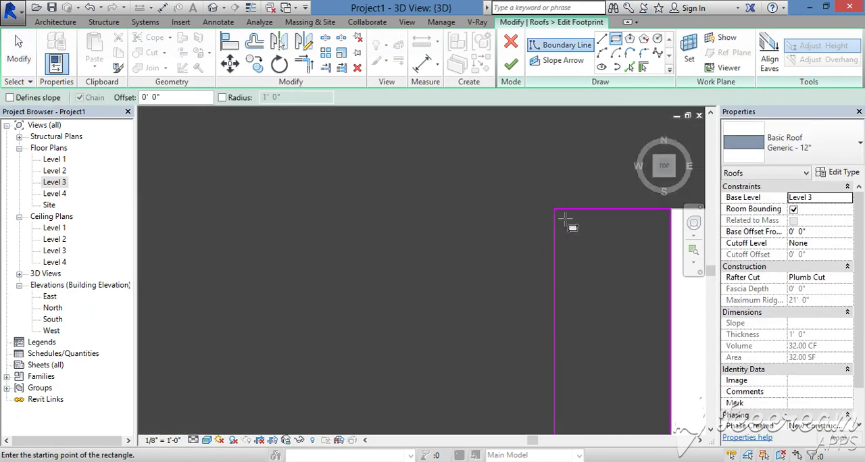
{"action": "left_click", "coordinate": [564, 218]}
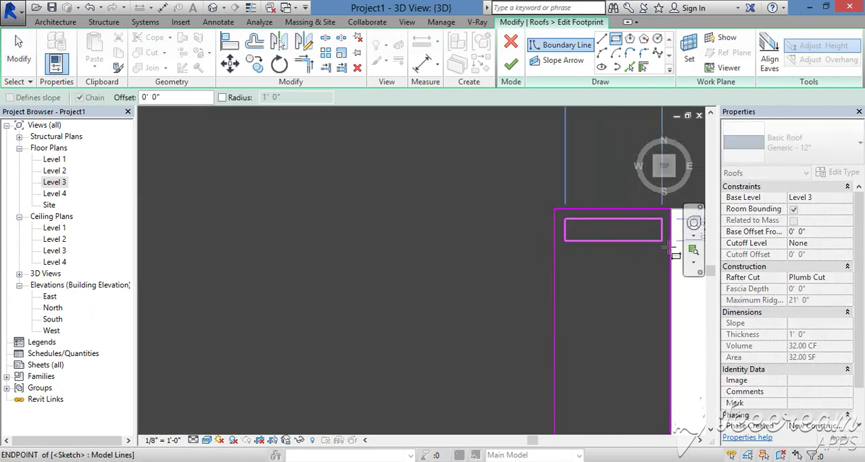
{"action": "left_click", "coordinate": [667, 248]}
{"action": "key", "text": "Escape"}
{"action": "key", "text": "Escape"}
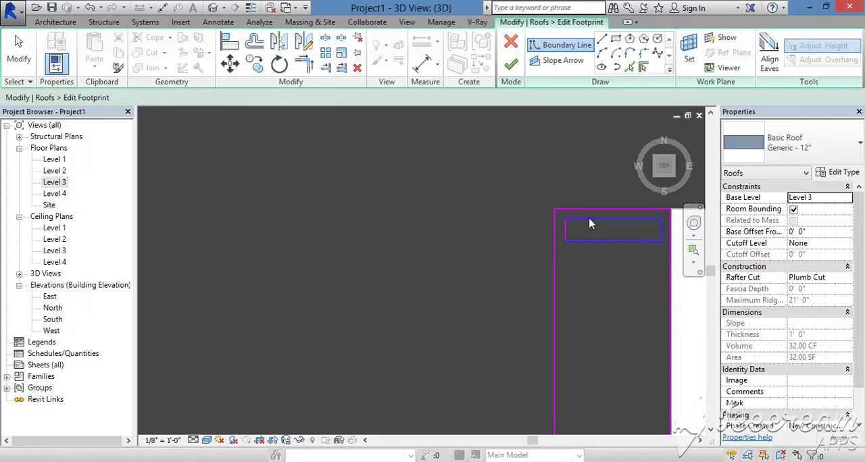
{"action": "key", "text": "Escape"}
Step: Select the opening rectangle and copy it downward twice
{"action": "left_click", "coordinate": [561, 223]}
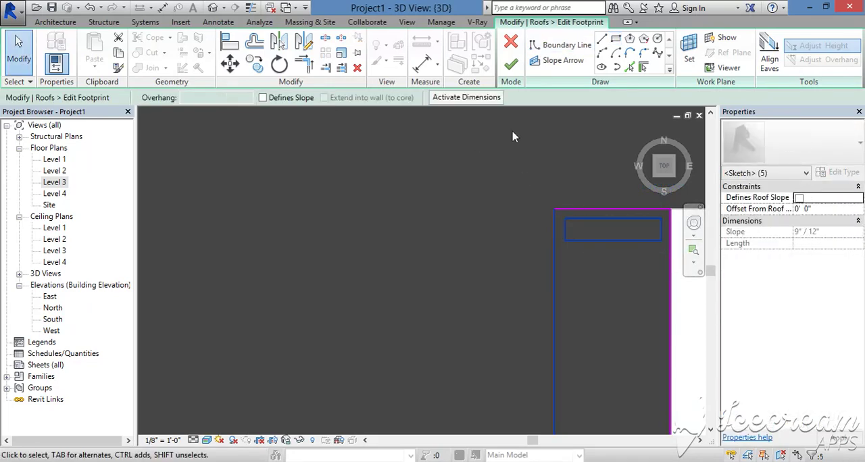
{"action": "left_click", "coordinate": [570, 264]}
{"action": "left_click", "coordinate": [565, 229]}
{"action": "left_click", "coordinate": [662, 229], "text": "ctrl"}
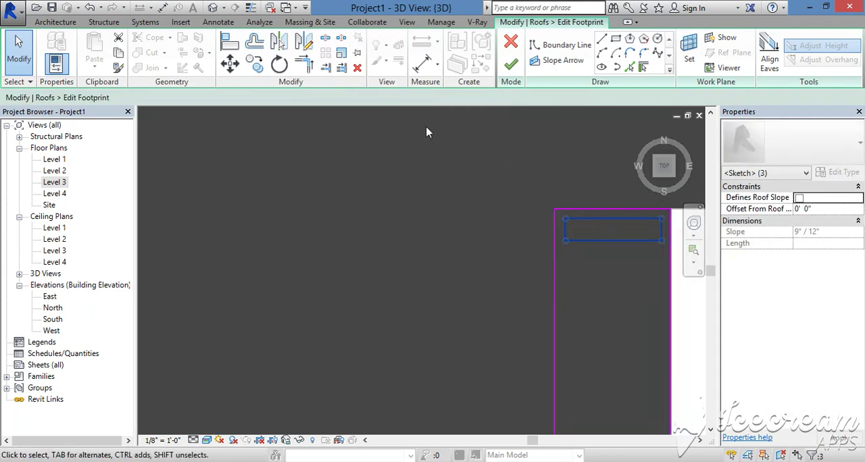
{"action": "left_click", "coordinate": [254, 64]}
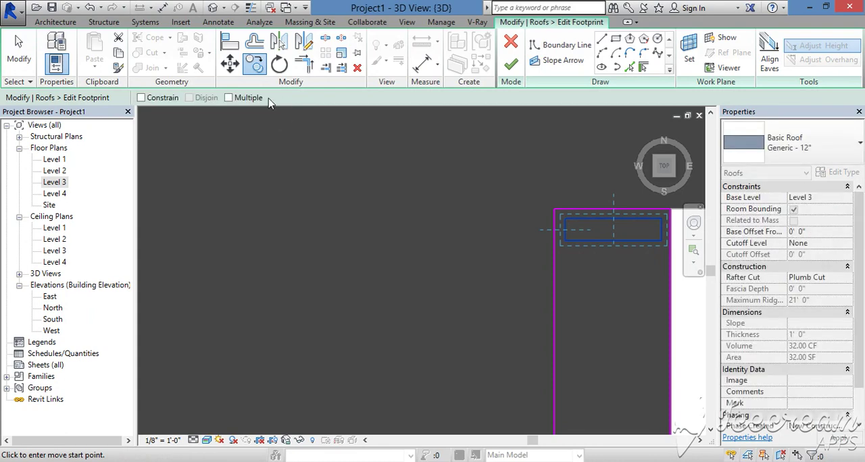
{"action": "left_click", "coordinate": [566, 219]}
{"action": "left_click", "coordinate": [565, 265]}
{"action": "left_click", "coordinate": [566, 316]}
Step: Add the remaining opening copies, five in total, and finish the footprint edit
{"action": "middle_click_drag", "start_coordinate": [569, 361], "coordinate": [558, 258]}
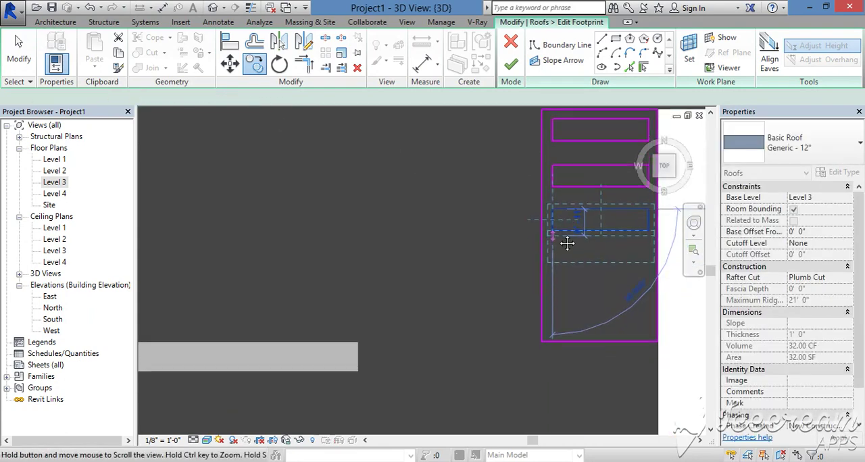
{"action": "left_click", "coordinate": [556, 276]}
{"action": "key", "text": "Escape"}
{"action": "left_click", "coordinate": [553, 290]}
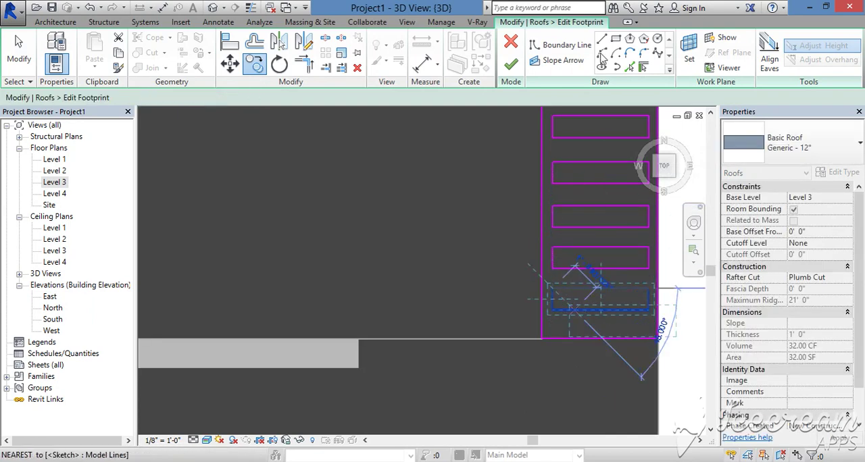
{"action": "left_click", "coordinate": [511, 63]}
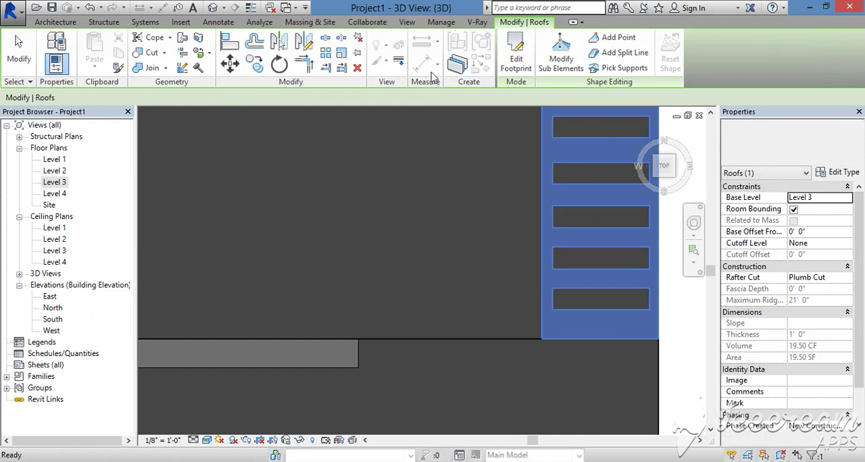
Step: Orbit around the finished sunshade roof, then start setting the wall as work plane
{"action": "left_click", "coordinate": [592, 215]}
{"action": "mouse_move", "coordinate": [592, 214]}
{"action": "middle_mouse_down", "text": "shift"}
{"action": "mouse_move", "coordinate": [552, 230]}
{"action": "mouse_move", "coordinate": [525, 276]}
{"action": "mouse_move", "coordinate": [566, 287]}
{"action": "mouse_move", "coordinate": [560, 332]}
{"action": "mouse_move", "coordinate": [441, 457]}
{"action": "middle_mouse_up", "text": "shift"}
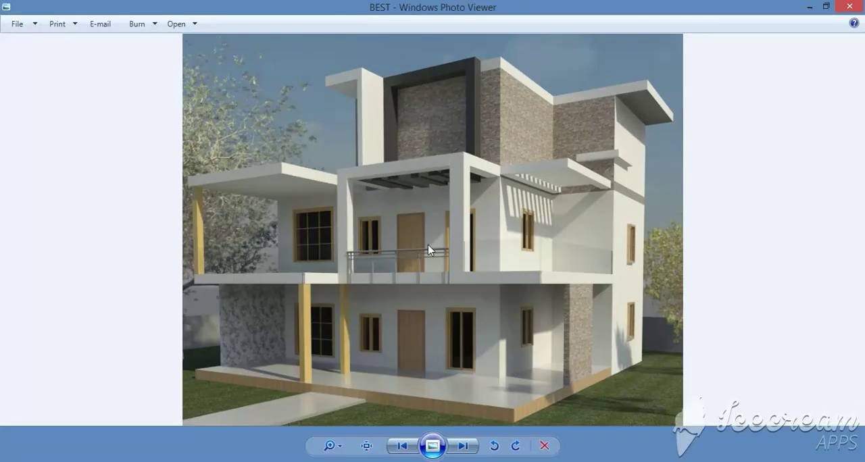
{"action": "scroll", "coordinate": [416, 206], "scroll_direction": "up", "scroll_amount": 3}
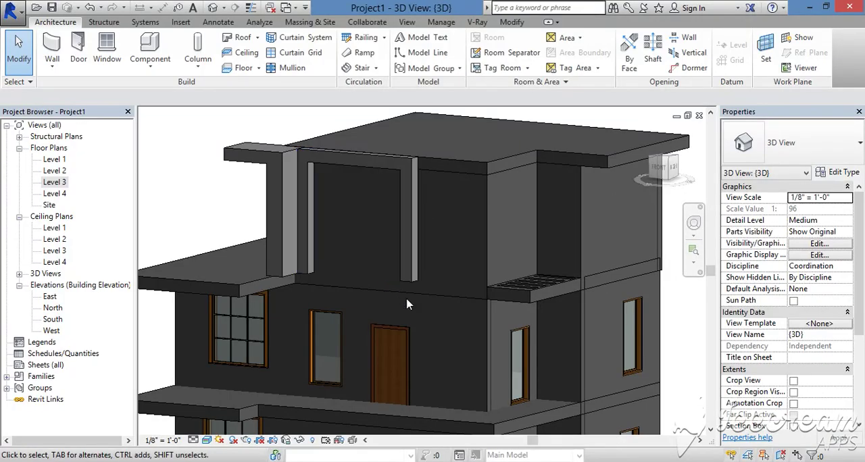
{"action": "scroll", "coordinate": [497, 294], "scroll_direction": "up", "scroll_amount": 5}
{"action": "left_click", "coordinate": [763, 46]}
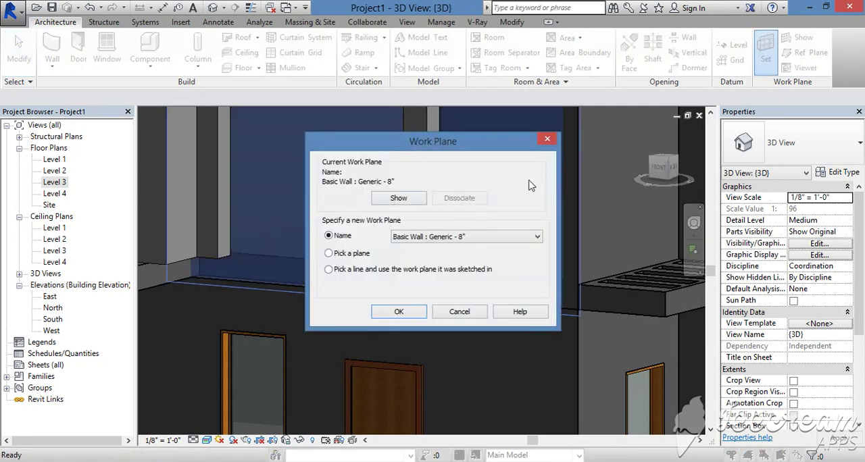
Step: Use the wall as work plane and start in-place Casework model Casework 3
{"action": "left_click_drag", "start_coordinate": [531, 136], "coordinate": [541, 137]}
{"action": "left_click", "coordinate": [551, 141]}
{"action": "left_click", "coordinate": [150, 68]}
{"action": "left_click", "coordinate": [162, 119]}
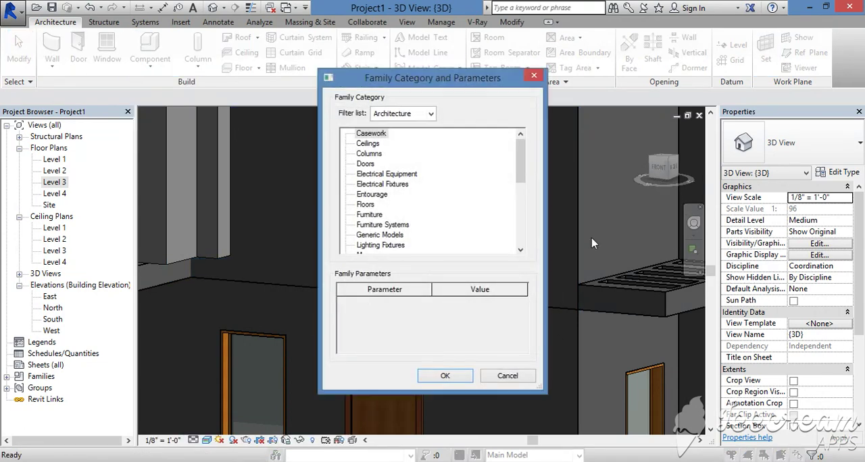
{"action": "left_click", "coordinate": [445, 375]}
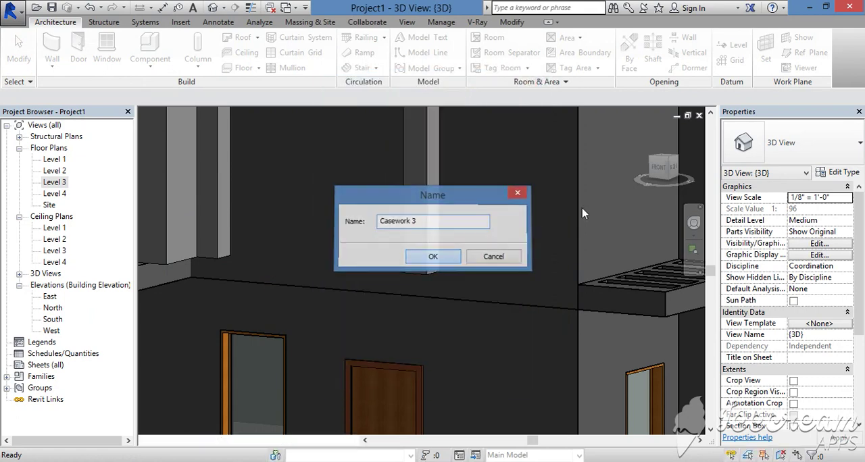
{"action": "left_click", "coordinate": [433, 254]}
{"action": "left_click", "coordinate": [658, 169]}
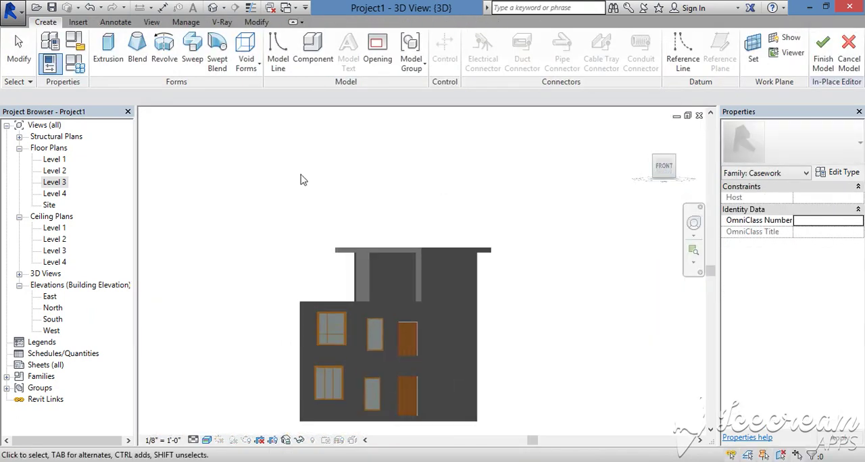
{"action": "scroll", "coordinate": [446, 240], "scroll_direction": "up", "scroll_amount": 3}
{"action": "scroll", "coordinate": [415, 255], "scroll_direction": "up", "scroll_amount": 2}
Step: Sketch two rectangular beam profiles above the upper openings and create the extrusion
{"action": "left_click", "coordinate": [389, 231]}
{"action": "left_click", "coordinate": [417, 243]}
{"action": "left_click", "coordinate": [527, 231]}
{"action": "left_click", "coordinate": [552, 243]}
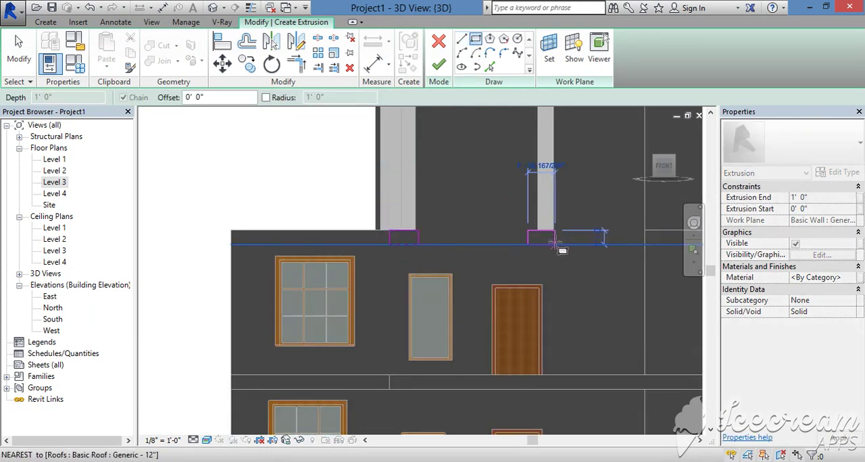
{"action": "left_click", "coordinate": [438, 64]}
Step: Drag the beam extrusion's depth outward from the wall
{"action": "middle_click_drag", "start_coordinate": [568, 243], "coordinate": [463, 259], "text": "shift"}
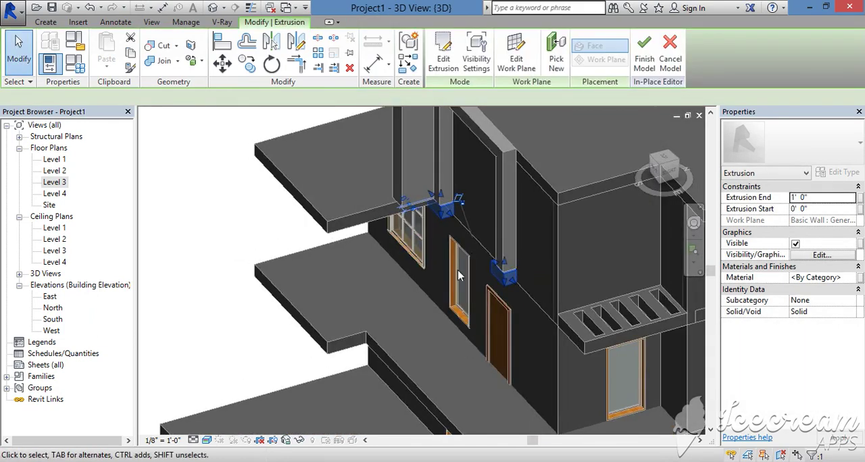
{"action": "left_click", "coordinate": [458, 275]}
{"action": "left_click", "coordinate": [463, 259]}
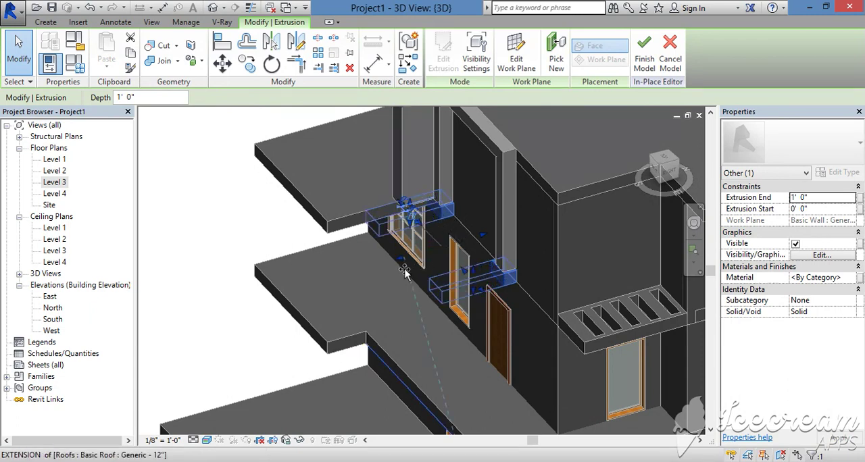
{"action": "left_click_drag", "start_coordinate": [404, 270], "coordinate": [405, 274]}
{"action": "mouse_move", "coordinate": [405, 274]}
{"action": "middle_mouse_down", "text": "shift"}
{"action": "mouse_move", "coordinate": [471, 217]}
{"action": "mouse_move", "coordinate": [424, 412]}
{"action": "middle_mouse_up", "text": "shift"}
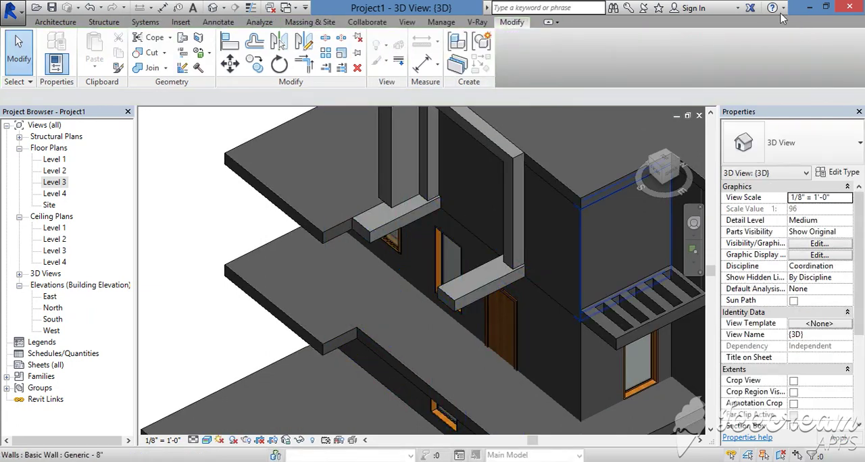
Step: Set the floor slab as work plane and start a new in-place Casework model
{"action": "left_click", "coordinate": [56, 22]}
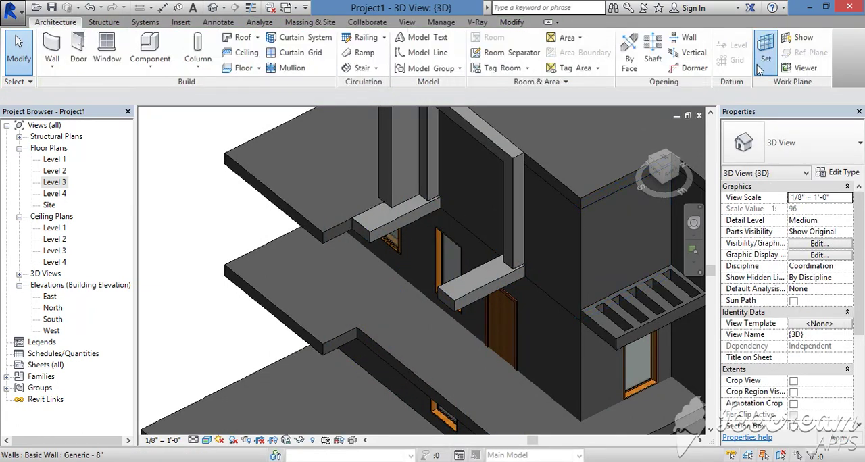
{"action": "left_click", "coordinate": [762, 68]}
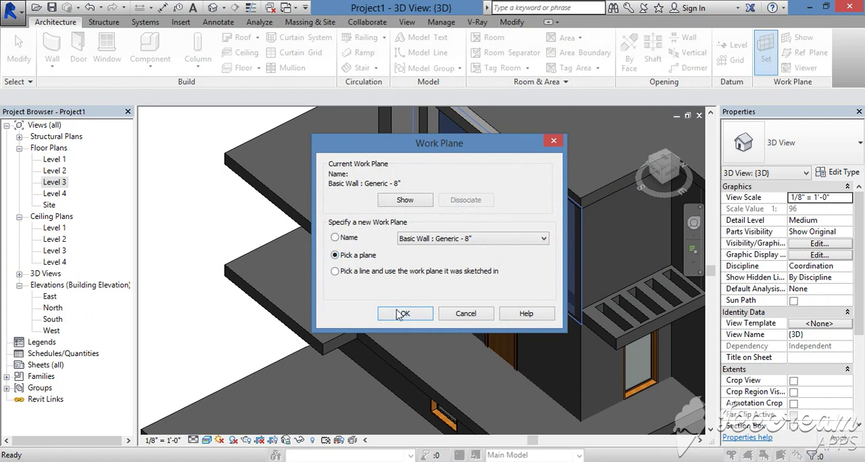
{"action": "left_click", "coordinate": [402, 313]}
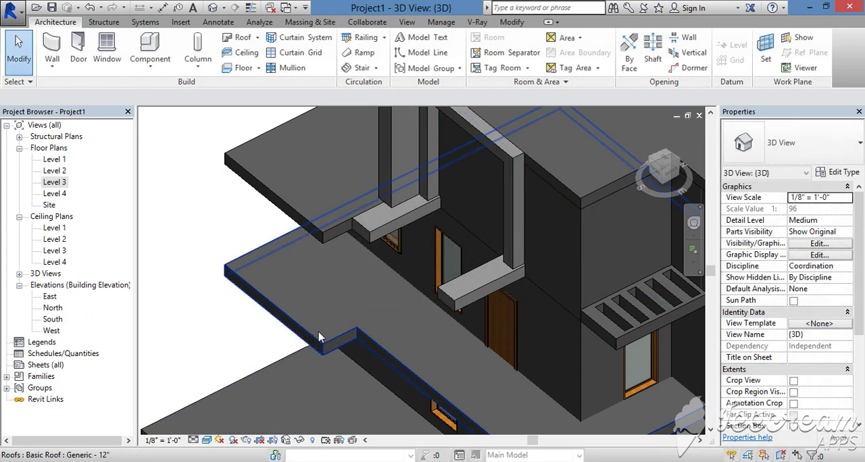
{"action": "left_click", "coordinate": [150, 62]}
{"action": "left_click", "coordinate": [174, 117]}
{"action": "left_click", "coordinate": [498, 377]}
{"action": "left_click", "coordinate": [433, 257]}
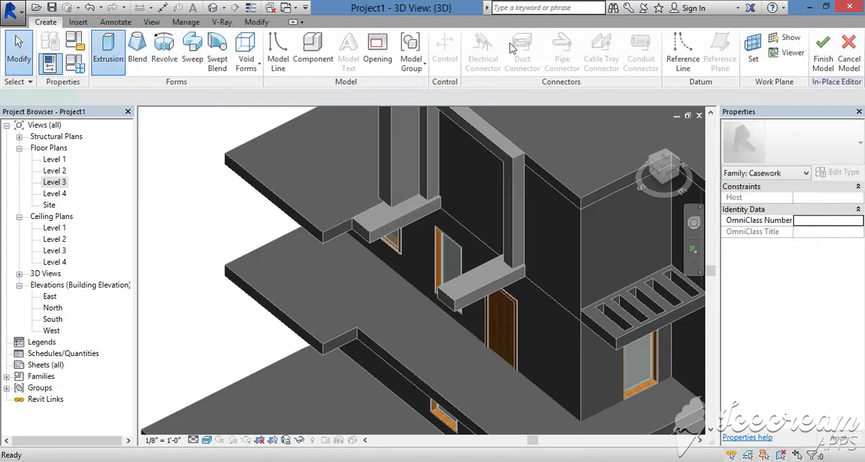
Step: Sketch rectangular column profiles along the slab's front edge and create the extrusions
{"action": "left_click", "coordinate": [476, 39]}
{"action": "left_click", "coordinate": [230, 269]}
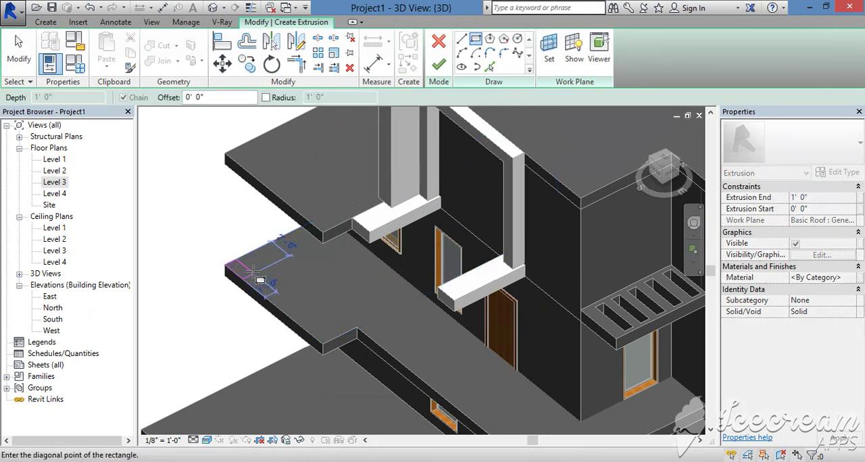
{"action": "left_click", "coordinate": [421, 330]}
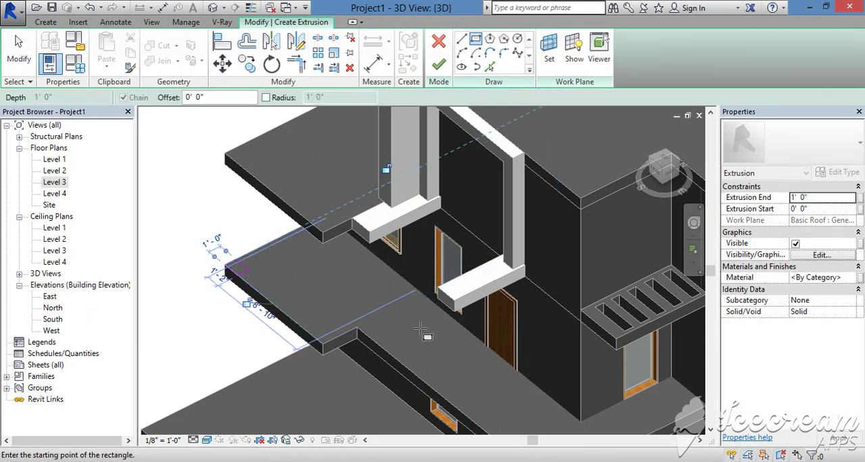
{"action": "left_click", "coordinate": [359, 332]}
{"action": "left_click", "coordinate": [392, 345]}
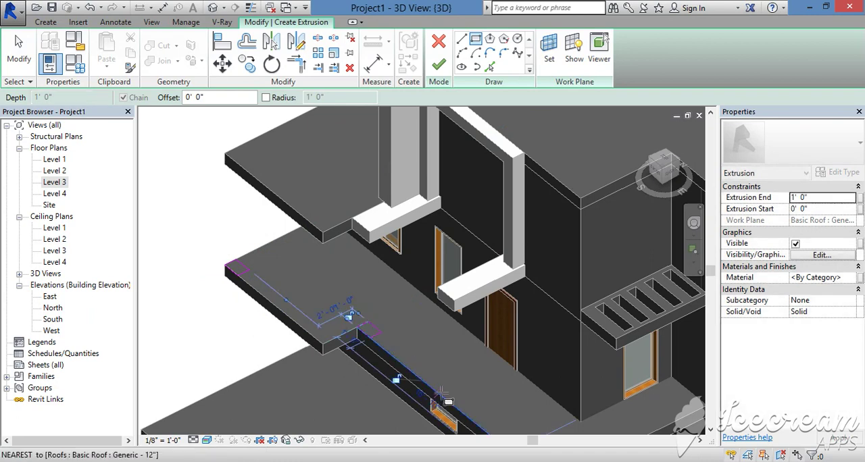
{"action": "left_click", "coordinate": [436, 382]}
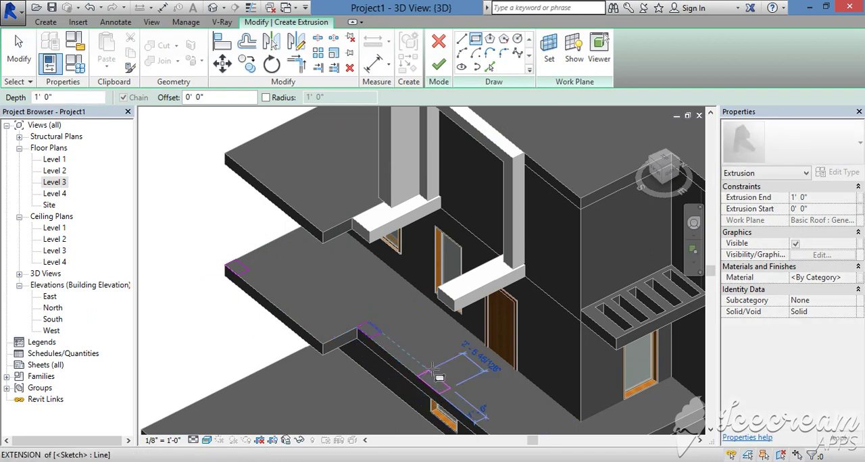
{"action": "left_click", "coordinate": [438, 64]}
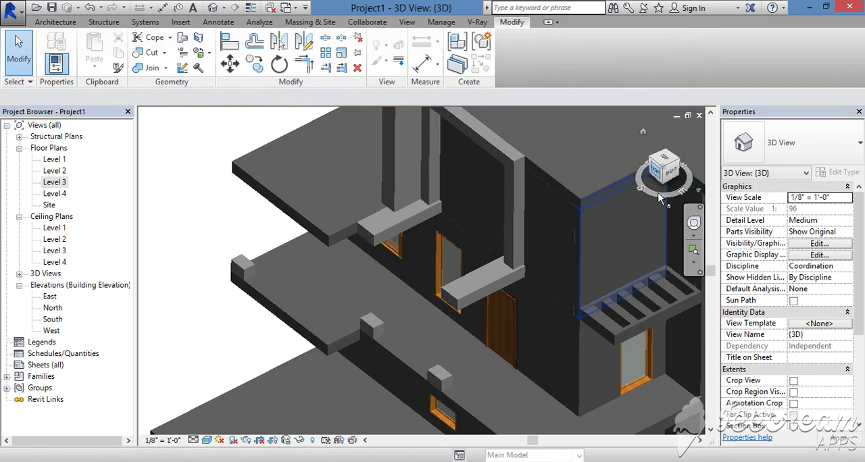
Step: Stretch the column pieces up to the upper slab, widening the door-side post
{"action": "left_click", "coordinate": [659, 172]}
{"action": "left_click", "coordinate": [394, 296]}
{"action": "scroll", "coordinate": [396, 267], "scroll_direction": "up", "scroll_amount": 3}
{"action": "mouse_move", "coordinate": [430, 279]}
{"action": "left_mouse_down"}
{"action": "mouse_move", "coordinate": [402, 277]}
{"action": "mouse_move", "coordinate": [449, 280]}
{"action": "left_mouse_up"}
{"action": "scroll", "coordinate": [558, 252], "scroll_direction": "up", "scroll_amount": 1}
{"action": "scroll", "coordinate": [539, 268], "scroll_direction": "up", "scroll_amount": 2}
{"action": "scroll", "coordinate": [414, 297], "scroll_direction": "up", "scroll_amount": 2}
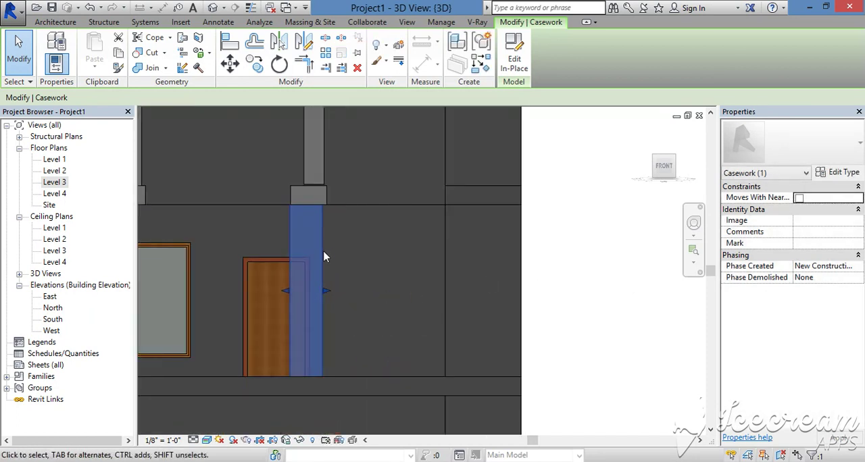
{"action": "scroll", "coordinate": [324, 257], "scroll_direction": "up", "scroll_amount": 2}
{"action": "left_click_drag", "start_coordinate": [333, 352], "coordinate": [333, 353]}
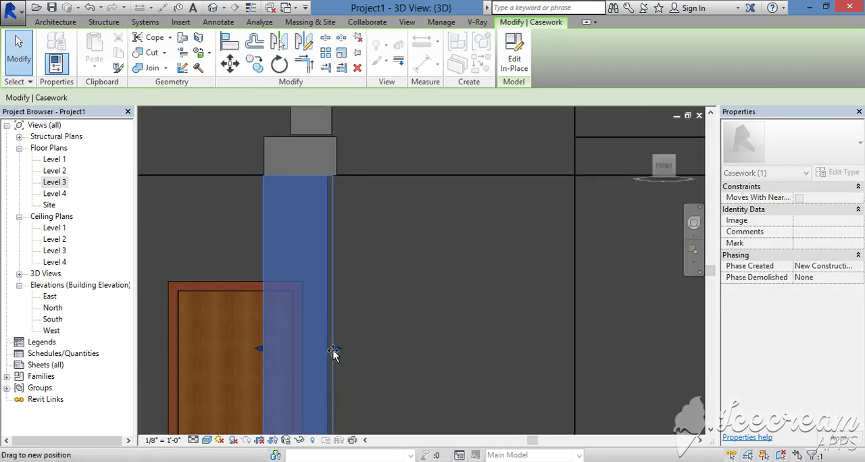
{"action": "left_click_drag", "start_coordinate": [269, 348], "coordinate": [274, 352]}
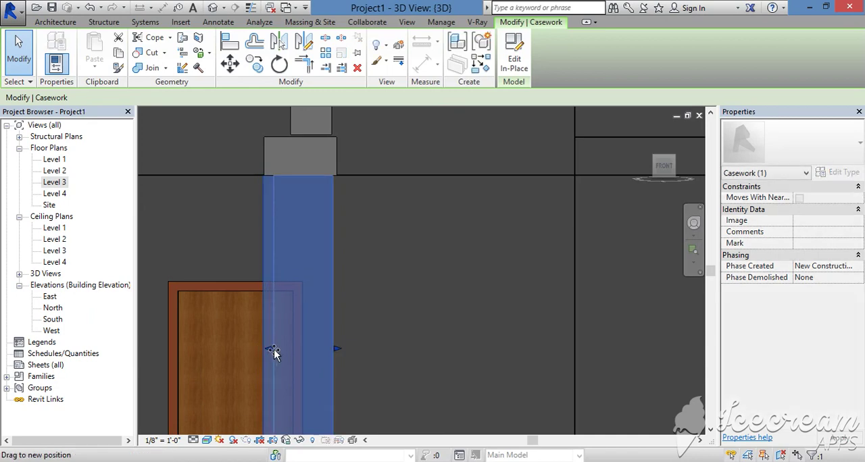
{"action": "scroll", "coordinate": [581, 323], "scroll_direction": "down", "scroll_amount": 2}
{"action": "scroll", "coordinate": [418, 293], "scroll_direction": "down", "scroll_amount": 2}
{"action": "mouse_move", "coordinate": [418, 293]}
{"action": "middle_mouse_down", "text": "shift"}
{"action": "mouse_move", "coordinate": [385, 333]}
{"action": "mouse_move", "coordinate": [315, 360]}
{"action": "middle_mouse_up", "text": "shift"}
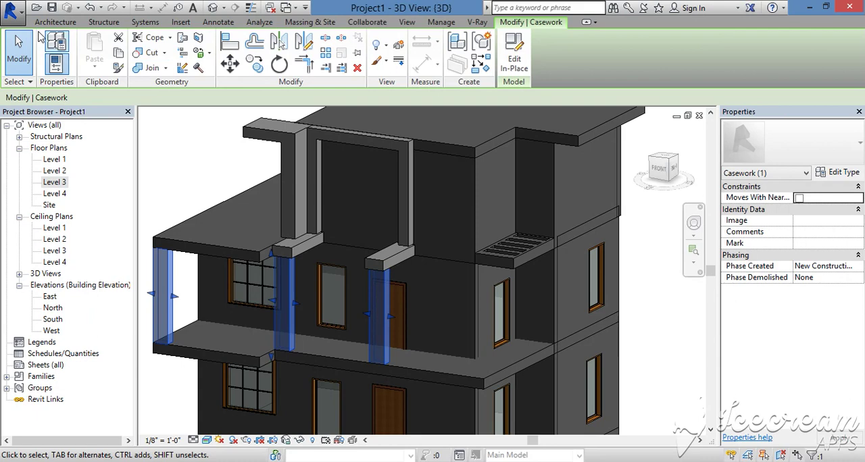
{"action": "left_click", "coordinate": [57, 22]}
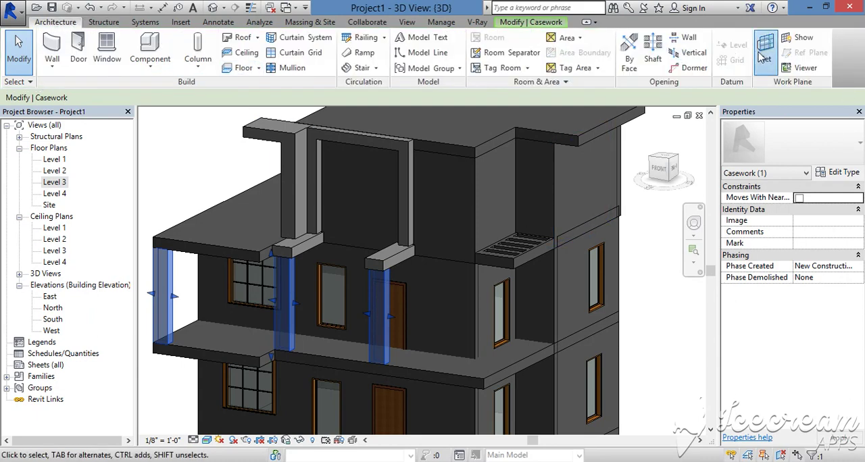
Step: Set the front wall as work plane and start a new in-place Casework model
{"action": "left_click", "coordinate": [762, 59]}
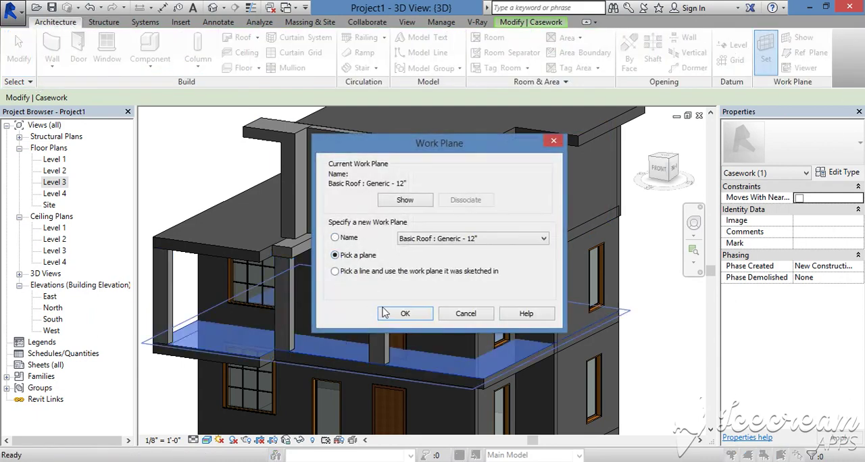
{"action": "left_click", "coordinate": [384, 312]}
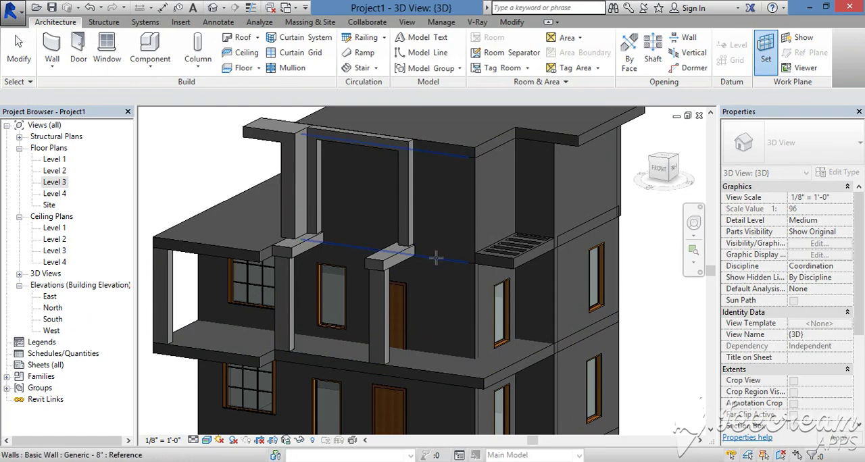
{"action": "left_click", "coordinate": [436, 257]}
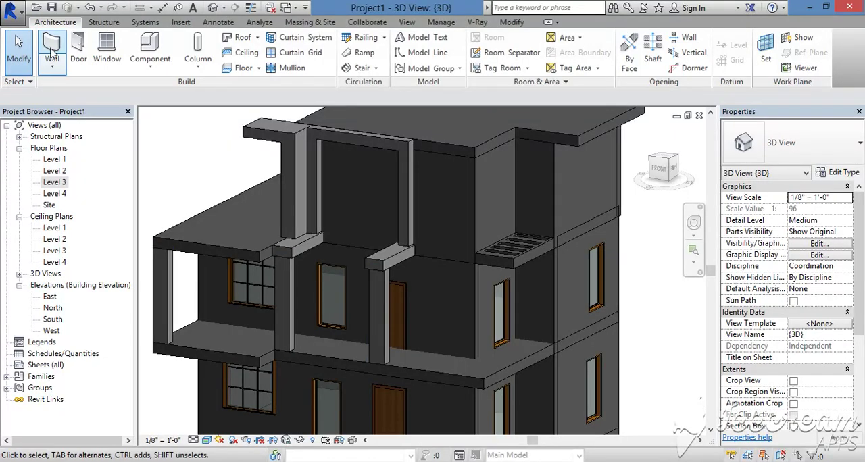
{"action": "left_click", "coordinate": [150, 67]}
{"action": "left_click", "coordinate": [159, 116]}
{"action": "left_click", "coordinate": [431, 376]}
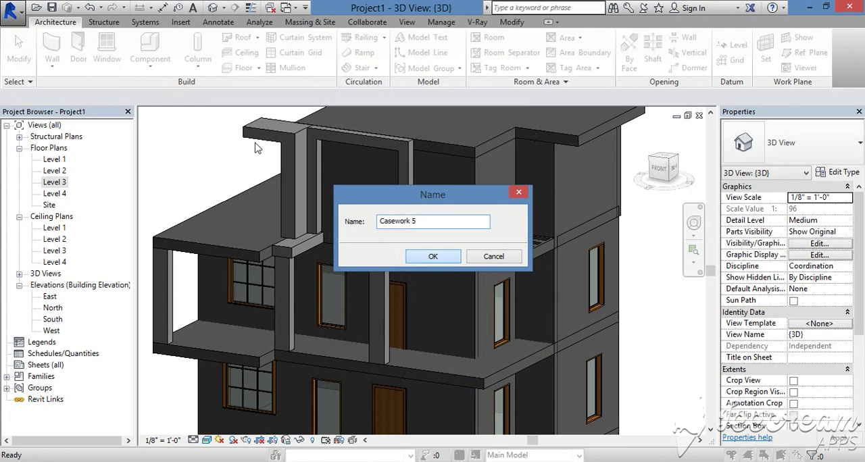
{"action": "left_click", "coordinate": [425, 254]}
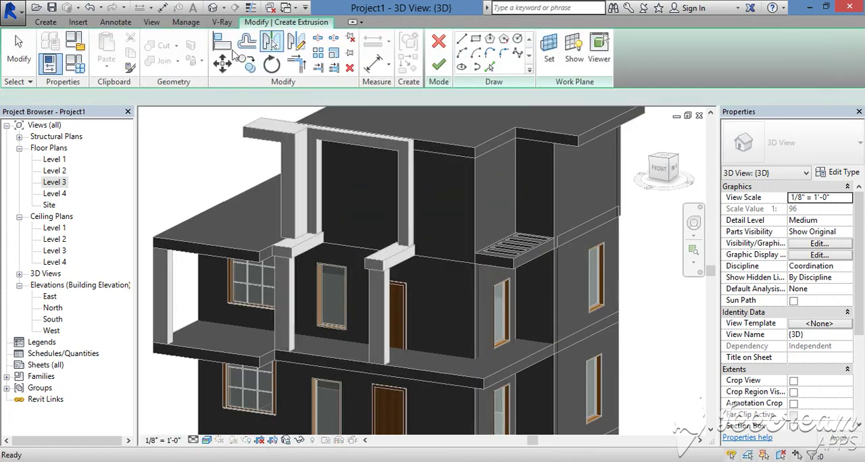
Step: Sketch a rectangular beam profile between the two column tops and create the extrusion
{"action": "left_click", "coordinate": [475, 40]}
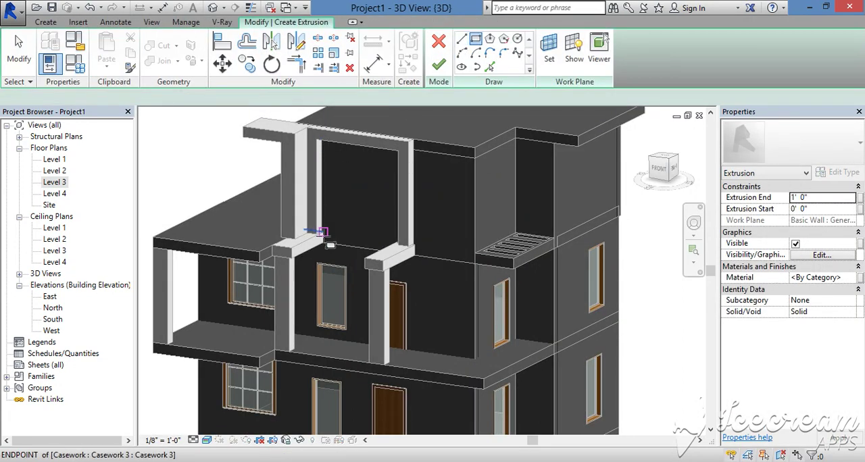
{"action": "left_click", "coordinate": [322, 232]}
{"action": "left_click", "coordinate": [398, 252]}
{"action": "left_click", "coordinate": [438, 65]}
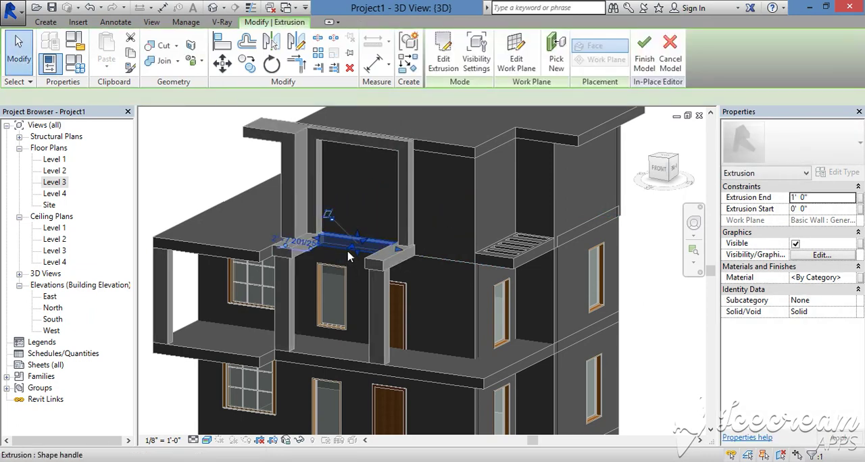